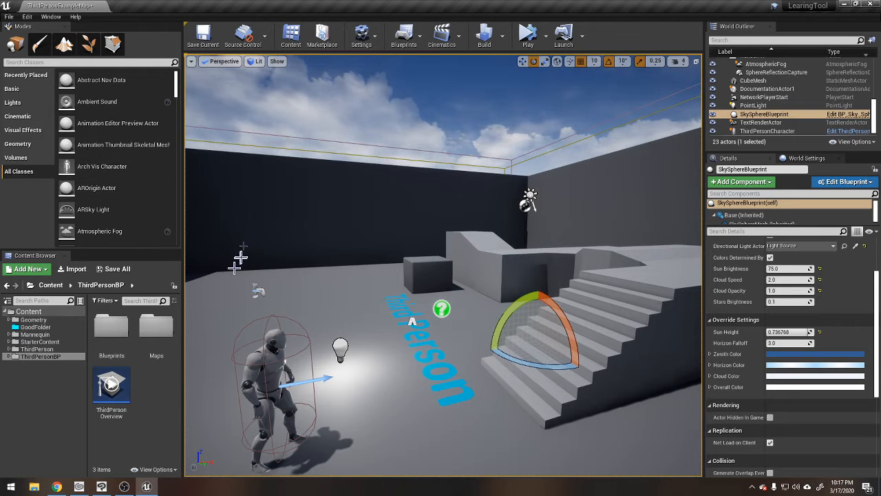
Test-play the level in the selected viewport and stop the session.
{"action": "left_click", "coordinate": [545, 36]}
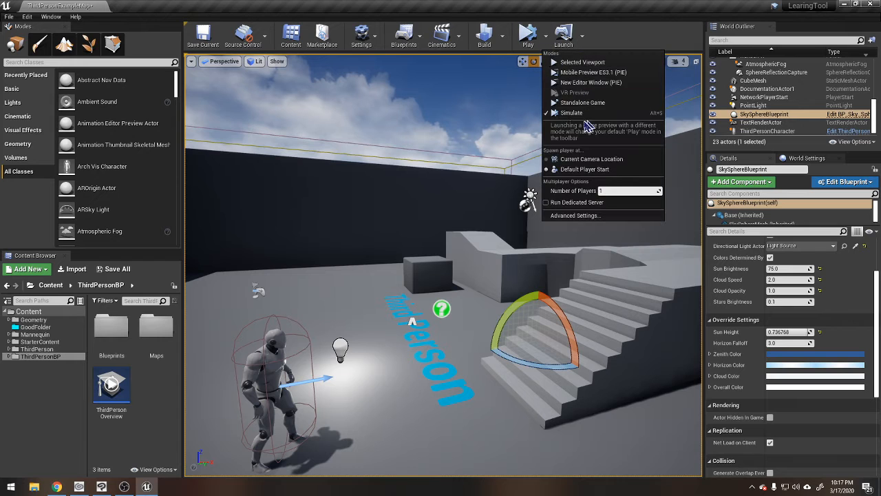
{"action": "left_click", "coordinate": [572, 62]}
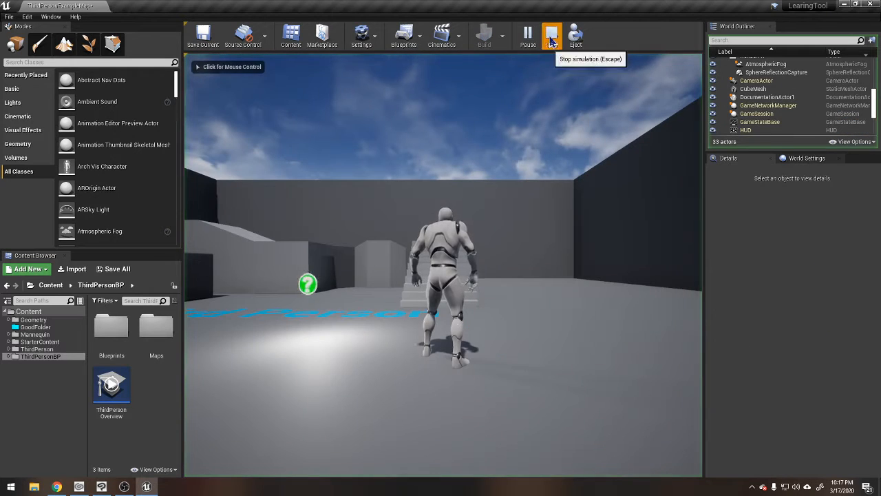
{"action": "left_click", "coordinate": [553, 34]}
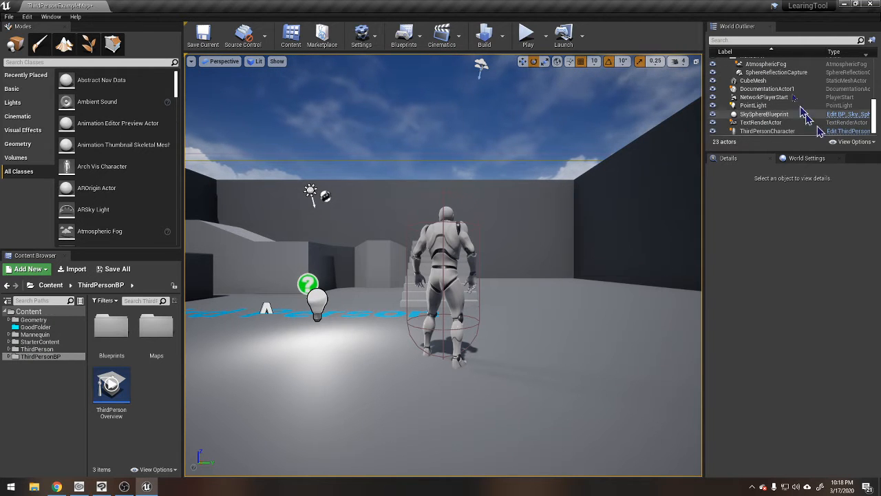
Select the NetworkPlayerStart and the PointLight in turn and examine the details of the PointLight.
{"action": "left_click", "coordinate": [757, 97]}
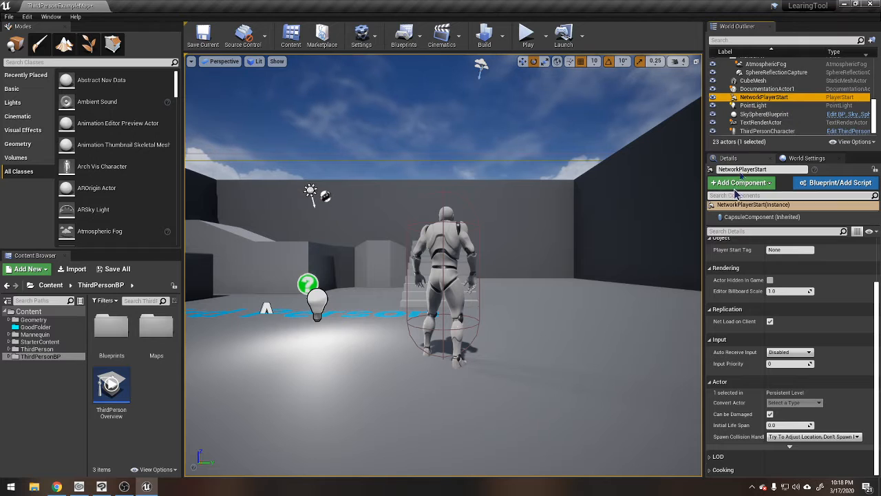
{"action": "left_click", "coordinate": [754, 105]}
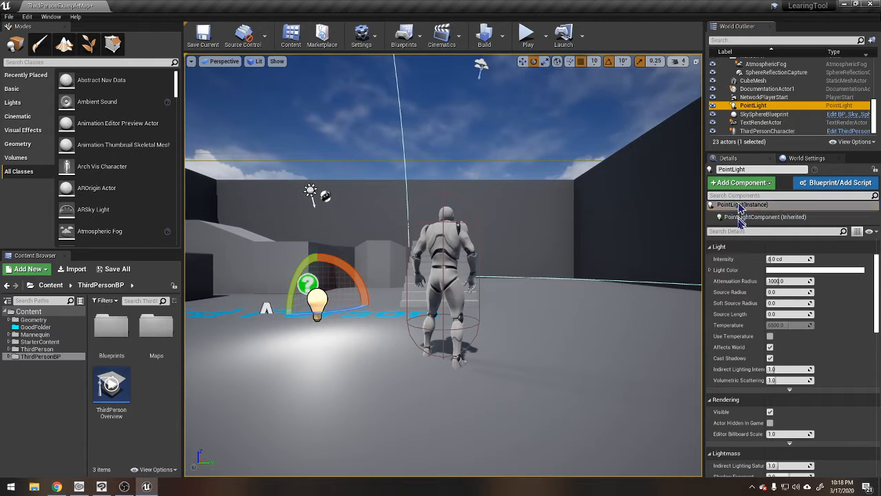
{"action": "scroll", "coordinate": [751, 354], "scroll_direction": "down", "scroll_amount": 1}
{"action": "scroll", "coordinate": [751, 354], "scroll_direction": "down", "scroll_amount": 4}
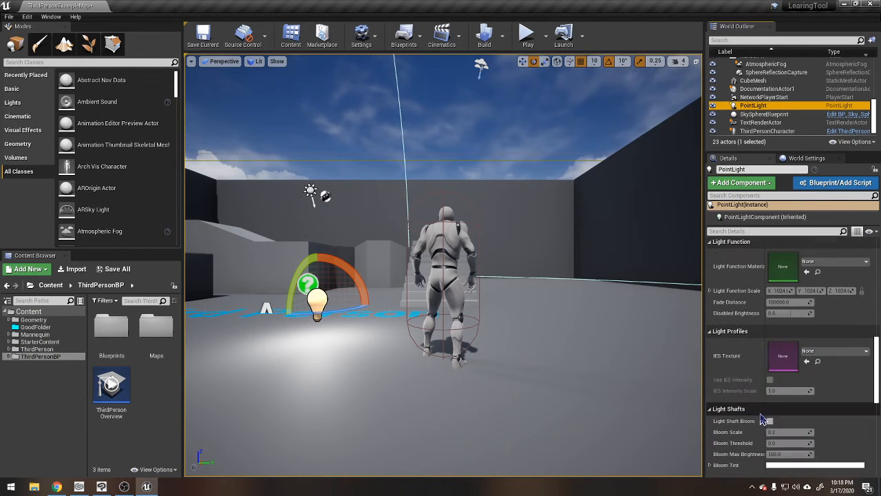
{"action": "scroll", "coordinate": [750, 417], "scroll_direction": "up", "scroll_amount": 5}
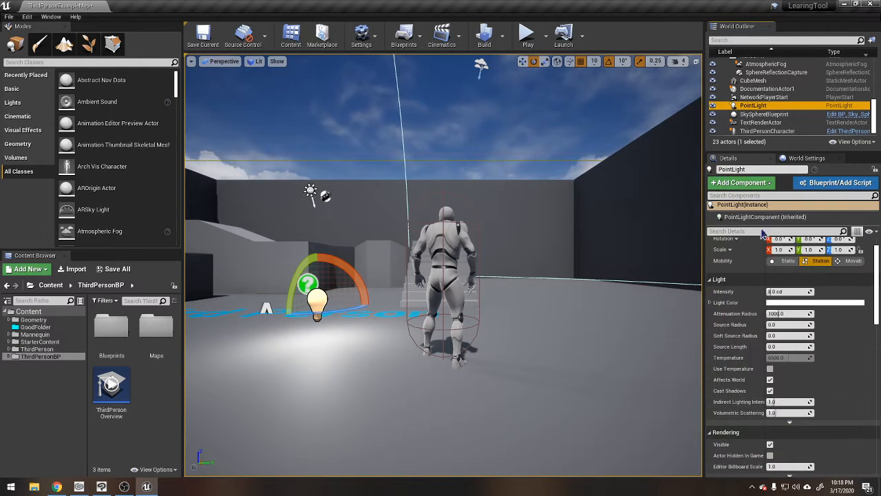
Look through the World Settings and compare them with the details of the ThirdPersonCharacter.
{"action": "left_click", "coordinate": [818, 162]}
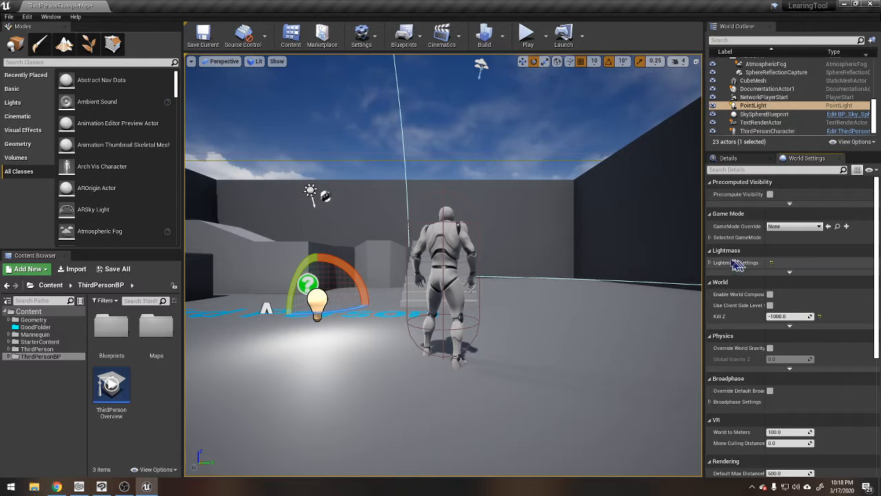
{"action": "scroll", "coordinate": [755, 257], "scroll_direction": "down", "scroll_amount": 3}
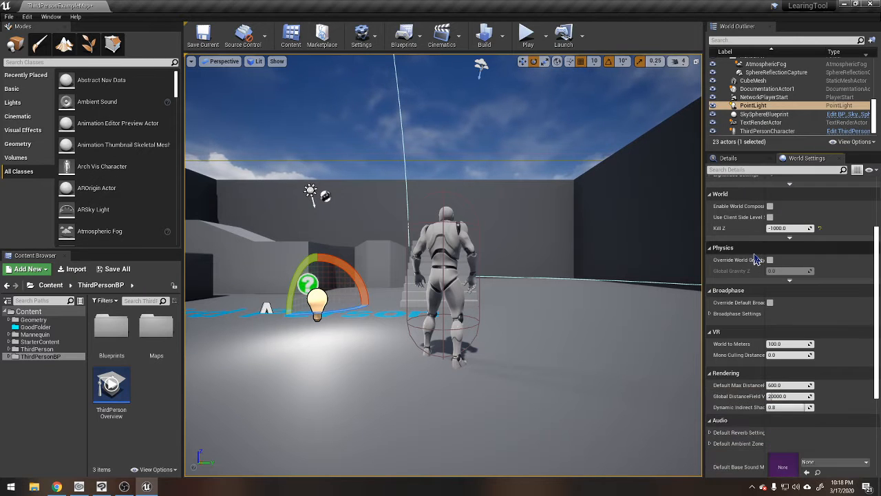
{"action": "scroll", "coordinate": [755, 258], "scroll_direction": "up", "scroll_amount": 3}
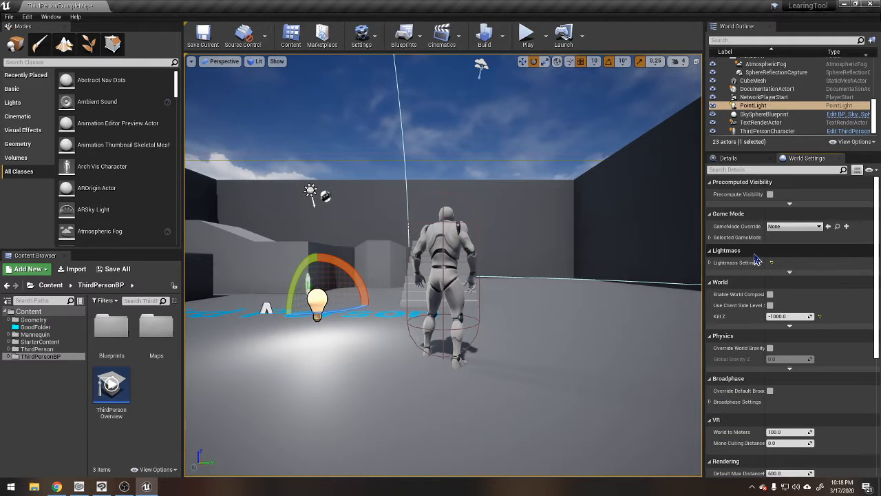
{"action": "left_click", "coordinate": [446, 247]}
{"action": "left_click", "coordinate": [740, 160]}
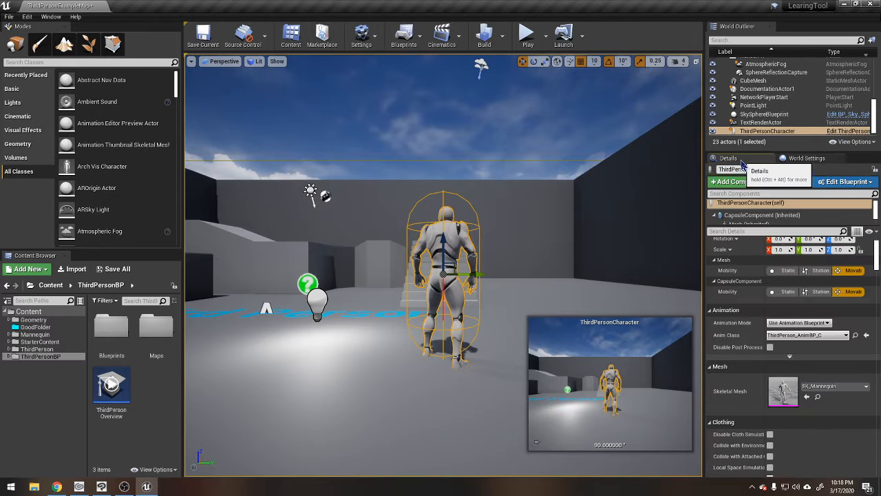
Set the World Settings' GameMode Override to ThirdPersonGameMode, with the selected game mode's classes expanded.
{"action": "left_click", "coordinate": [805, 159]}
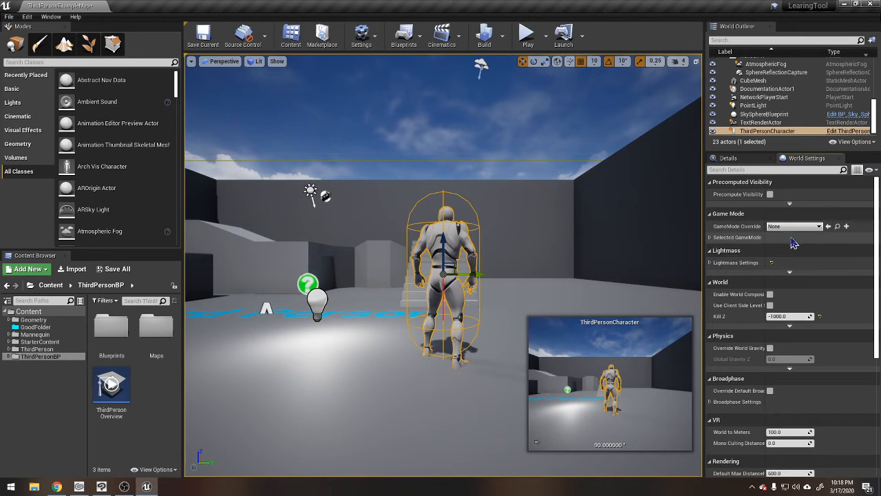
{"action": "left_click", "coordinate": [710, 237]}
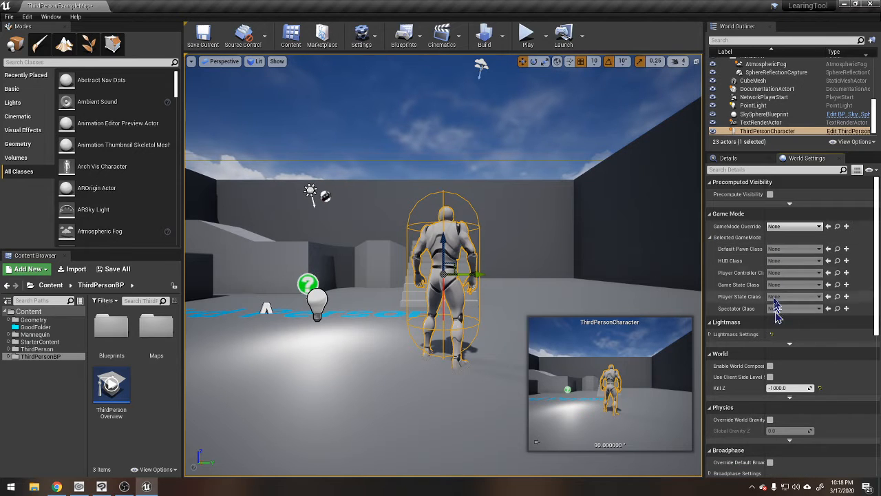
{"action": "left_click", "coordinate": [795, 226]}
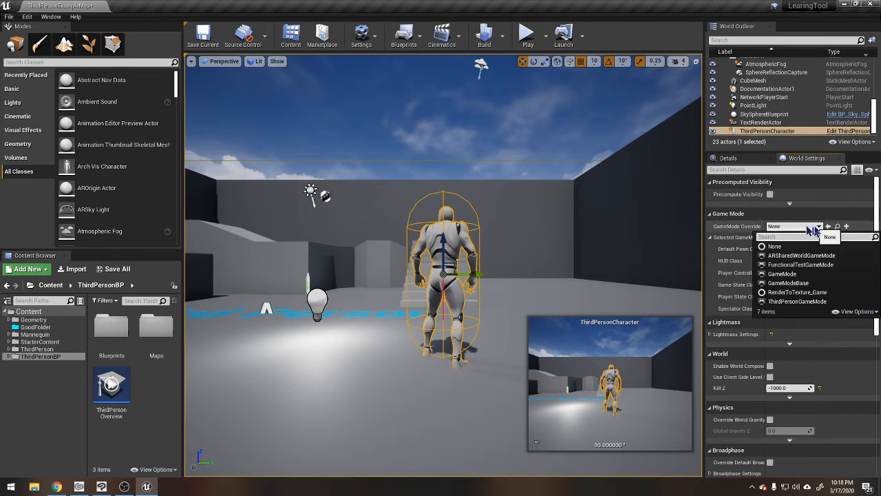
{"action": "left_click", "coordinate": [778, 303]}
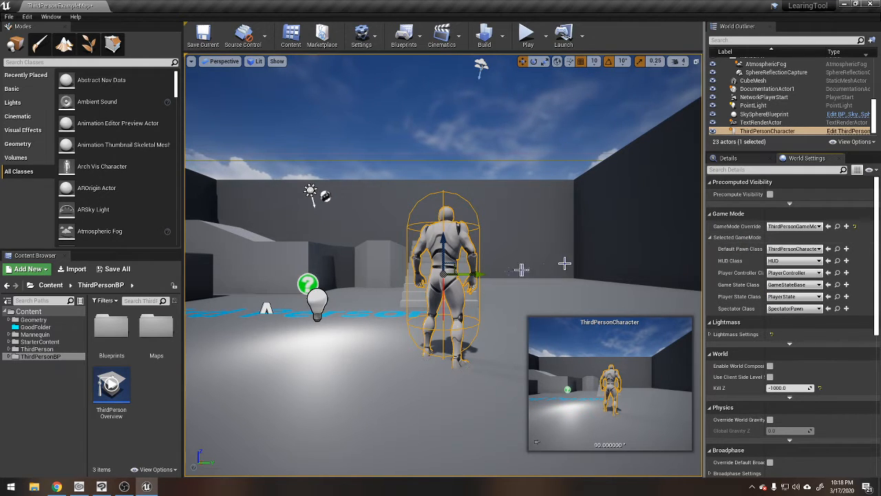
Look around the level and focus the view on the ThirdPersonCharacter and its camera.
{"action": "right_click_drag", "start_coordinate": [382, 279], "coordinate": [358, 318]}
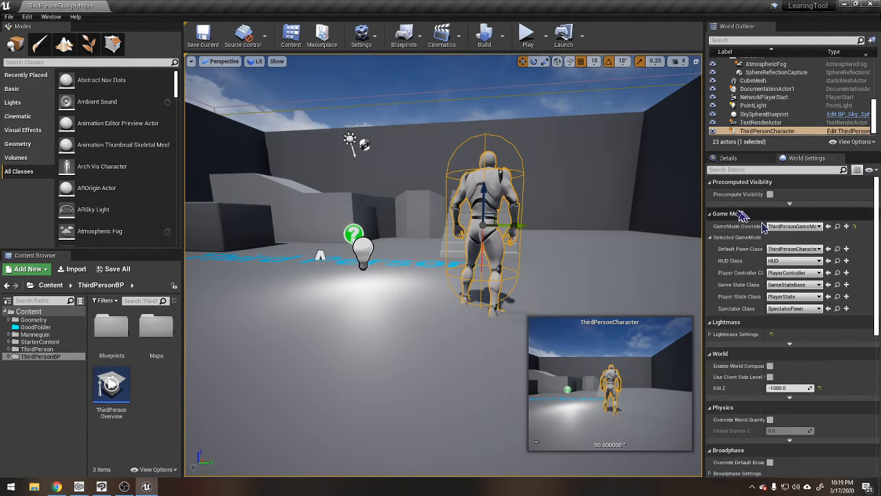
{"action": "right_click_drag", "start_coordinate": [586, 243], "coordinate": [486, 214]}
{"action": "key", "text": "w"}
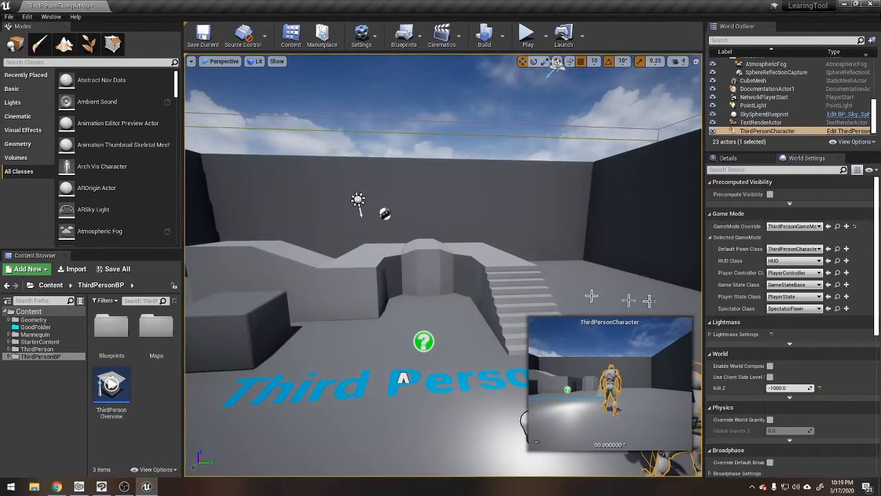
{"action": "key", "text": "f"}
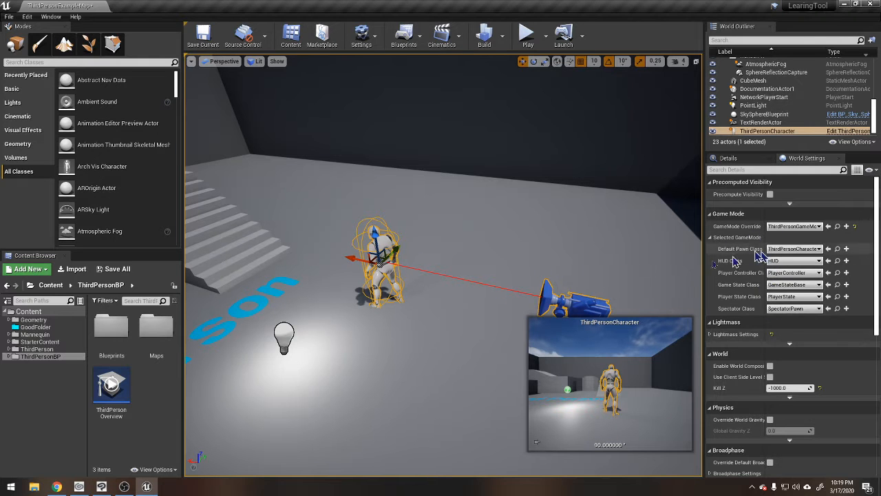
{"action": "mouse_move", "coordinate": [566, 252]}
{"action": "right_mouse_down"}
{"action": "mouse_move", "coordinate": [510, 249]}
{"action": "mouse_move", "coordinate": [566, 252]}
{"action": "right_mouse_up"}
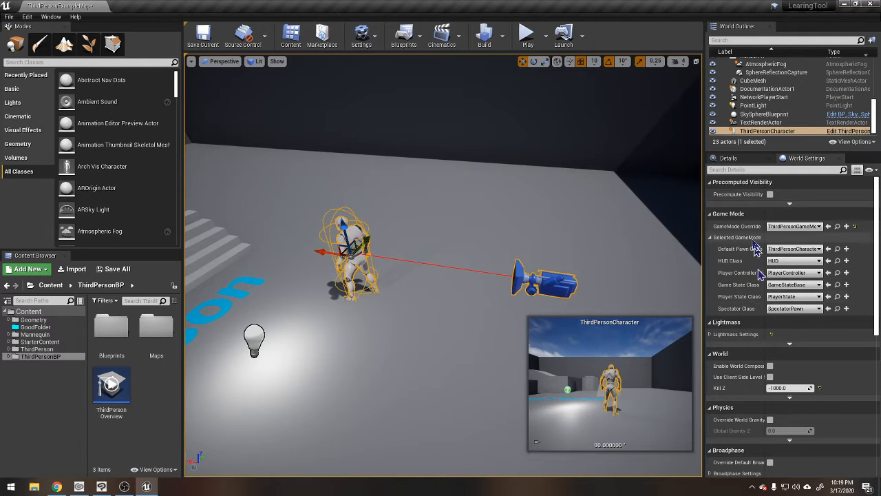
Expand the Lightmass Settings, then select the sky and frame the SkySphereBlueprint in the viewport.
{"action": "left_click", "coordinate": [710, 334]}
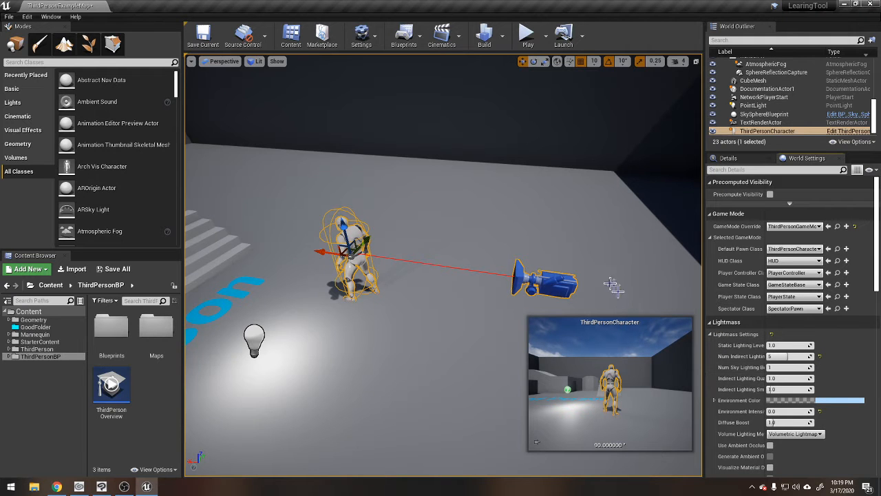
{"action": "right_click_drag", "start_coordinate": [608, 280], "coordinate": [427, 210]}
{"action": "left_click", "coordinate": [443, 114]}
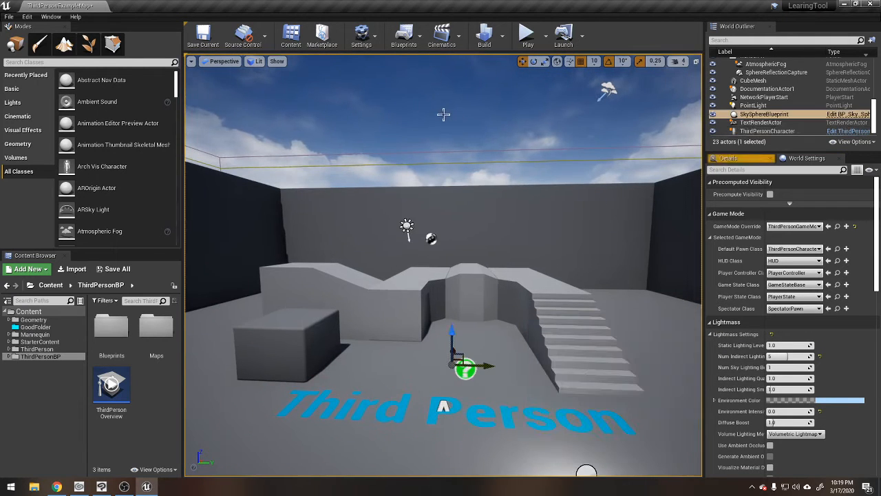
{"action": "mouse_move", "coordinate": [466, 126]}
{"action": "right_mouse_down"}
{"action": "mouse_move", "coordinate": [451, 135]}
{"action": "mouse_move", "coordinate": [451, 125]}
{"action": "right_mouse_up"}
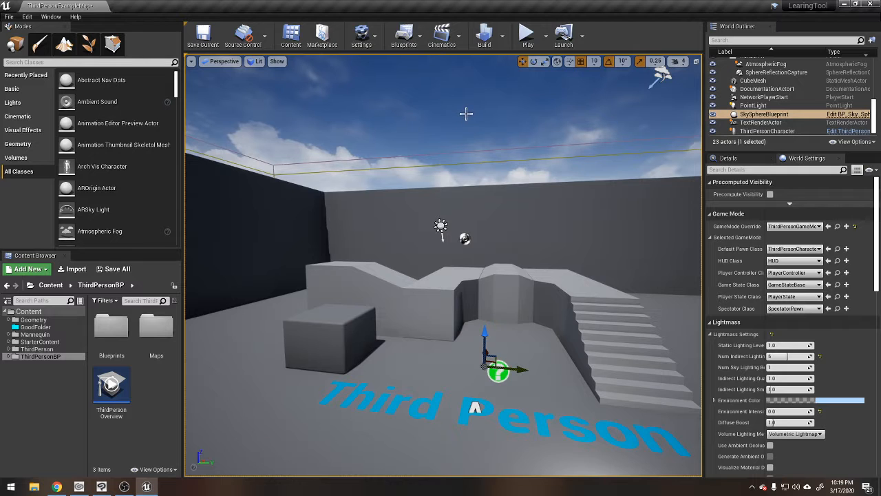
{"action": "right_click_drag", "start_coordinate": [458, 267], "coordinate": [404, 283]}
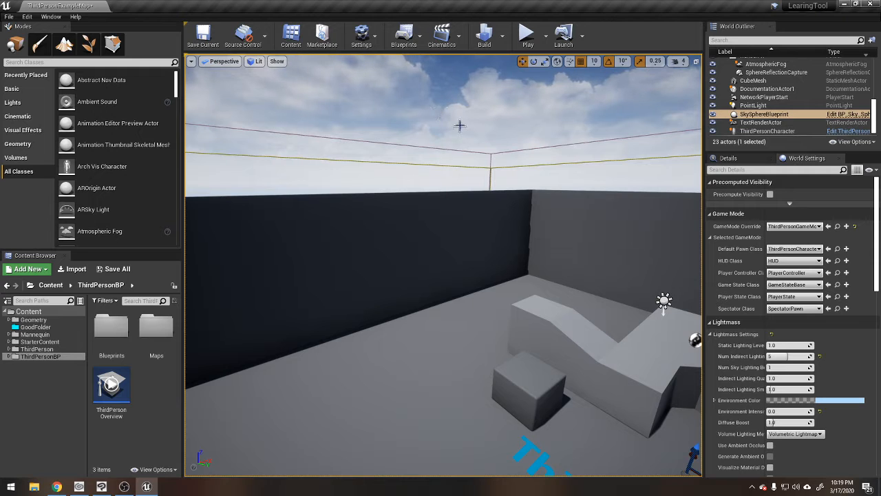
{"action": "right_click_drag", "start_coordinate": [464, 238], "coordinate": [432, 199]}
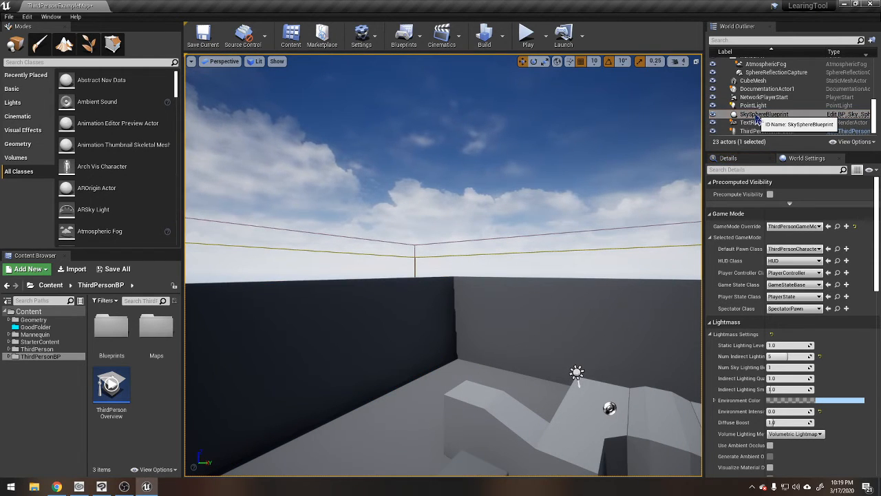
{"action": "double_click", "coordinate": [756, 116]}
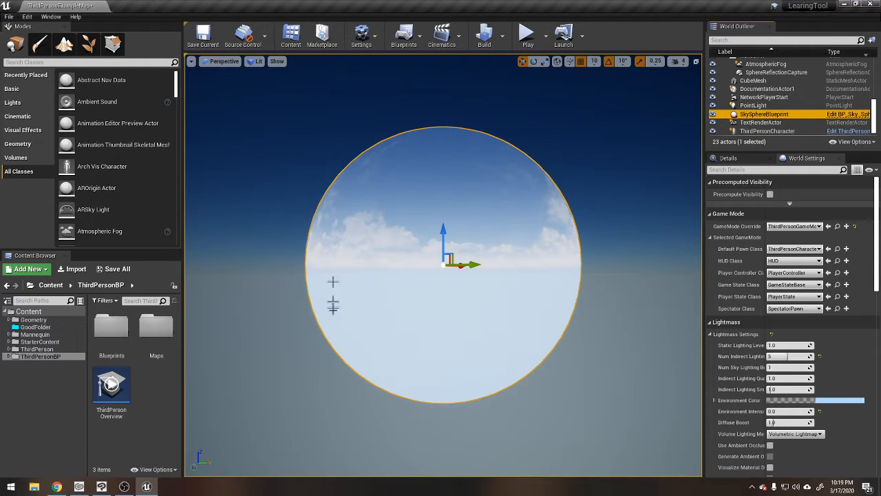
Frame the ThirdPersonCharacter and examine the Environment Color channels in the Lightmass Settings.
{"action": "scroll", "coordinate": [778, 407], "scroll_direction": "down", "scroll_amount": 3}
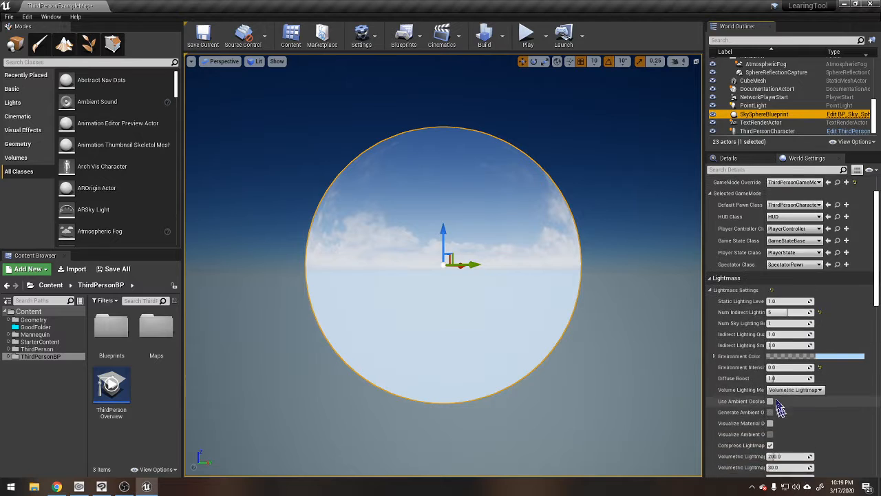
{"action": "scroll", "coordinate": [769, 367], "scroll_direction": "down", "scroll_amount": 5}
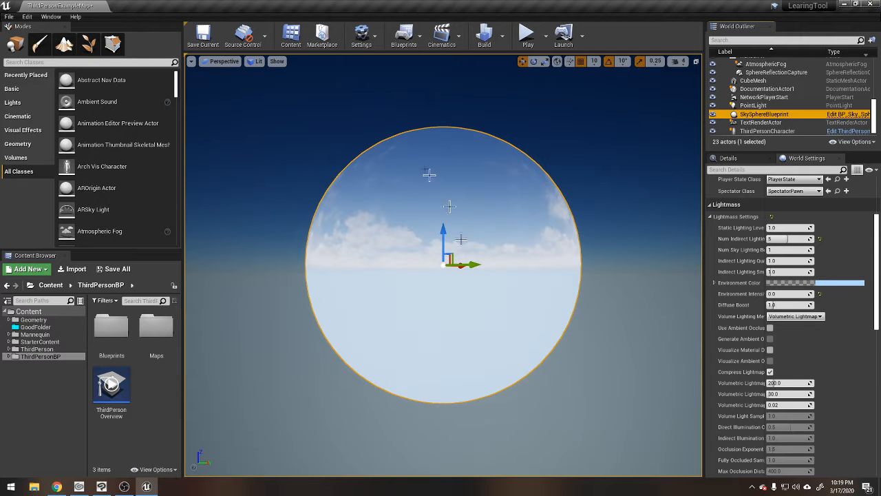
{"action": "double_click", "coordinate": [767, 130]}
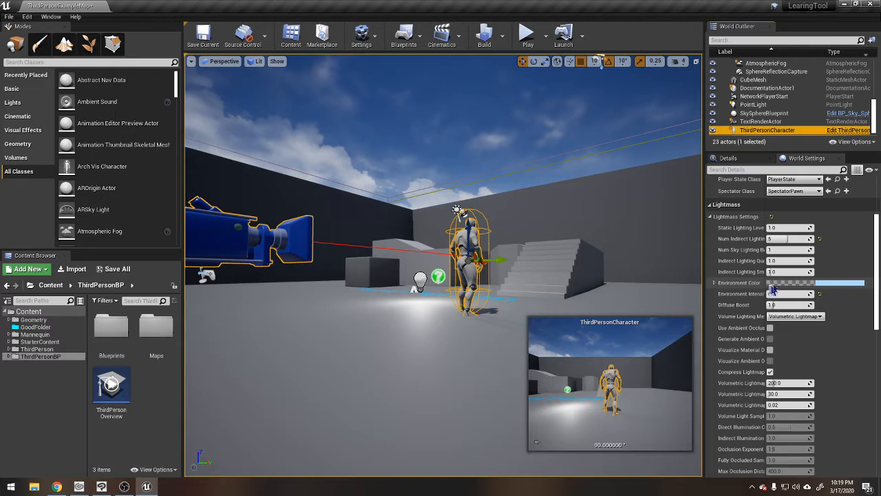
{"action": "left_click", "coordinate": [715, 282]}
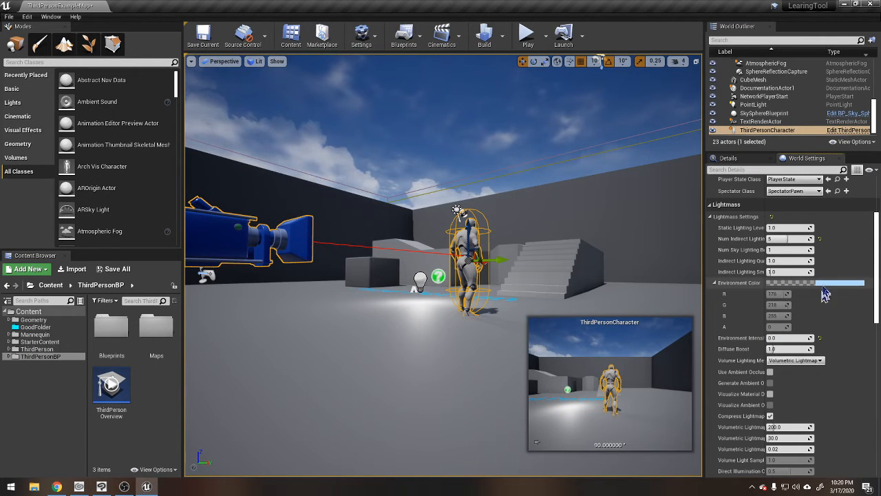
{"action": "left_click", "coordinate": [715, 282]}
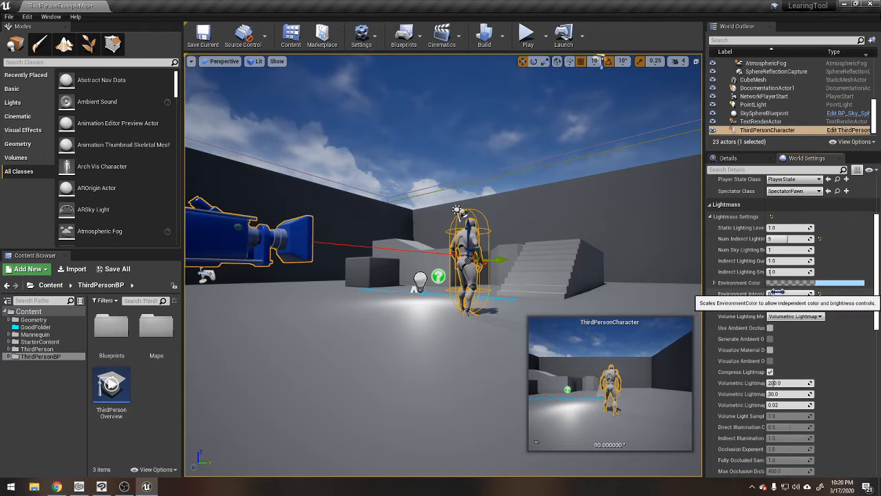
Set Lightmass Static Lighting Level 4.0, Indirect Lighting Bounces 9, Sky Lighting Bounces 7, Indirect Lighting Quality 2.971429, Smoothness 4.719048 and Environment Intensity 8.666667.
{"action": "left_click_drag", "start_coordinate": [785, 293], "coordinate": [805, 294]}
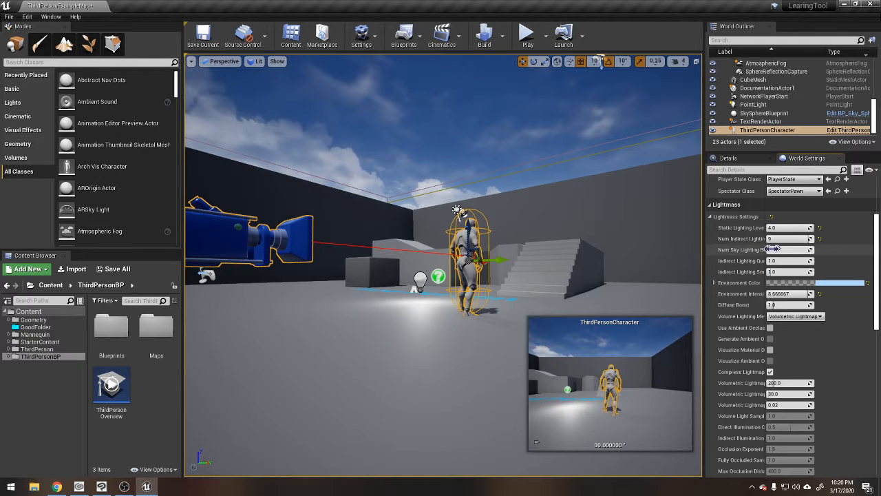
{"action": "left_click_drag", "start_coordinate": [773, 249], "coordinate": [781, 272]}
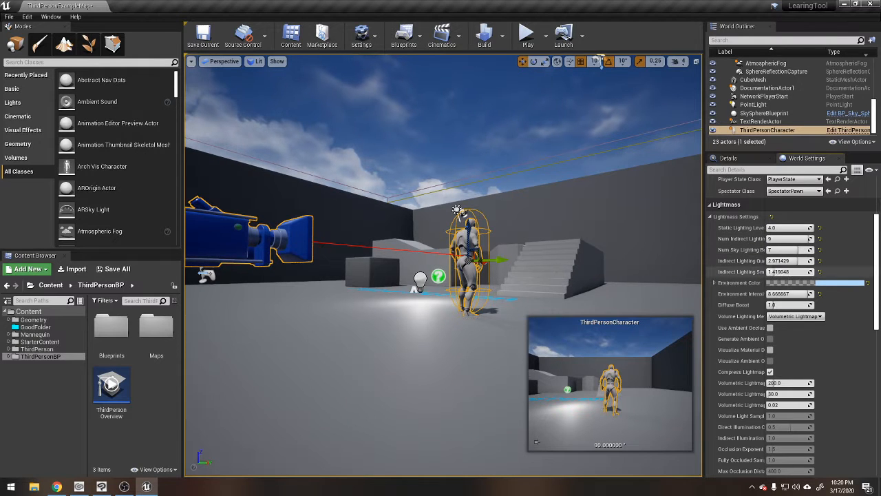
{"action": "mouse_move", "coordinate": [588, 260]}
{"action": "right_mouse_down"}
{"action": "mouse_move", "coordinate": [523, 260]}
{"action": "mouse_move", "coordinate": [524, 290]}
{"action": "mouse_move", "coordinate": [588, 259]}
{"action": "right_mouse_up"}
Review the remaining Lightmass settings and collapse the whole Lightmass section.
{"action": "scroll", "coordinate": [768, 351], "scroll_direction": "down", "scroll_amount": 4}
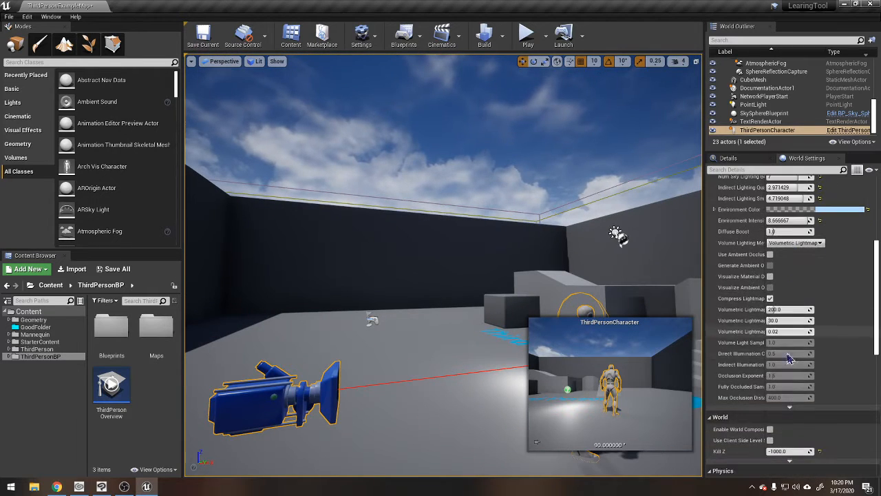
{"action": "scroll", "coordinate": [768, 350], "scroll_direction": "up", "scroll_amount": 2}
{"action": "scroll", "coordinate": [767, 351], "scroll_direction": "up", "scroll_amount": 2}
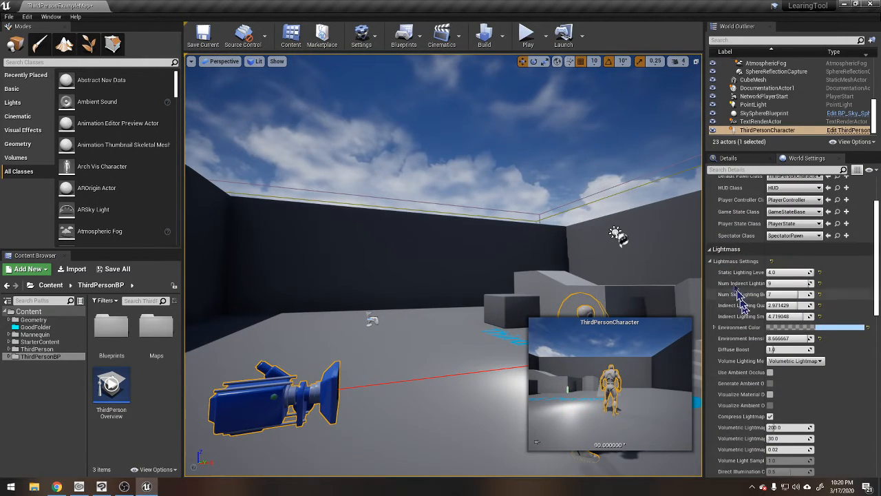
{"action": "left_click", "coordinate": [712, 250]}
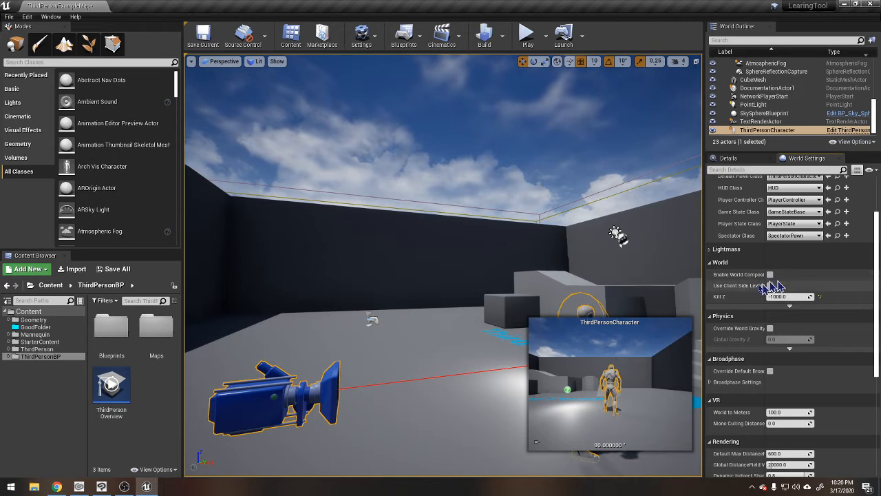
Review the remaining World Settings sections, from World, Physics and Broadphase through VR, Rendering, Audio, LODSystem and Tick.
{"action": "scroll", "coordinate": [749, 389], "scroll_direction": "down", "scroll_amount": 2}
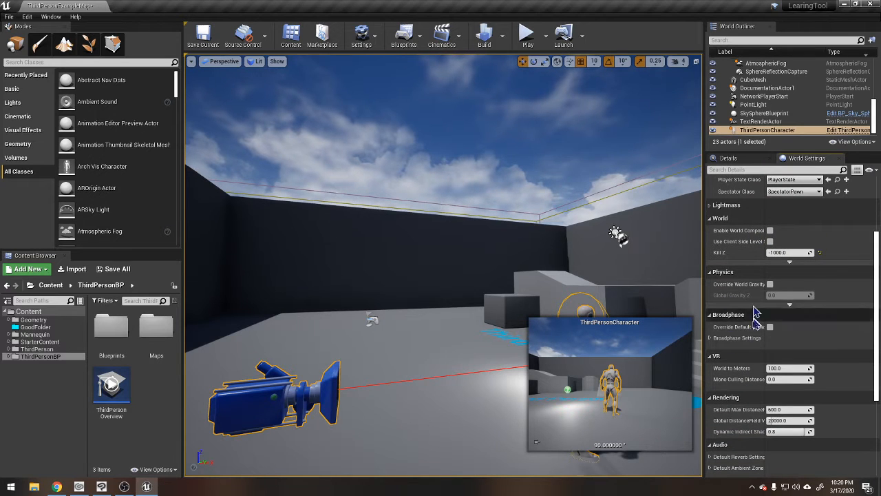
{"action": "scroll", "coordinate": [744, 372], "scroll_direction": "down", "scroll_amount": 4}
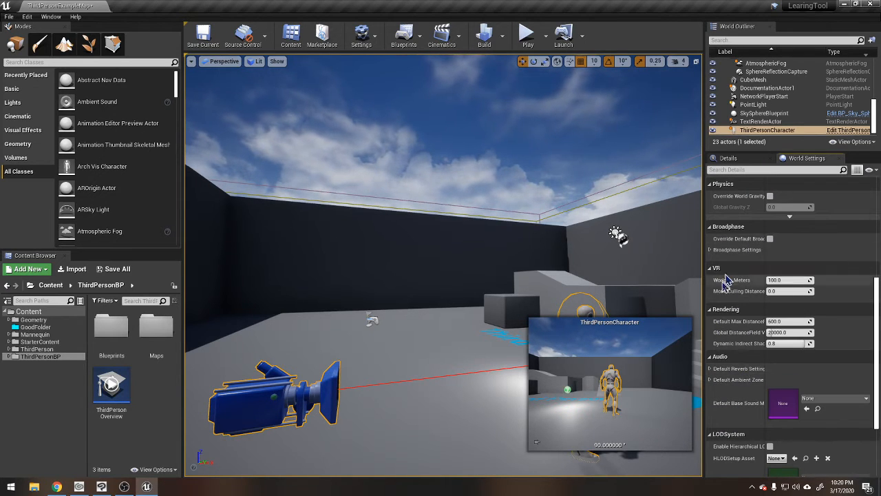
{"action": "scroll", "coordinate": [755, 433], "scroll_direction": "down", "scroll_amount": 2}
{"action": "scroll", "coordinate": [755, 432], "scroll_direction": "down", "scroll_amount": 4}
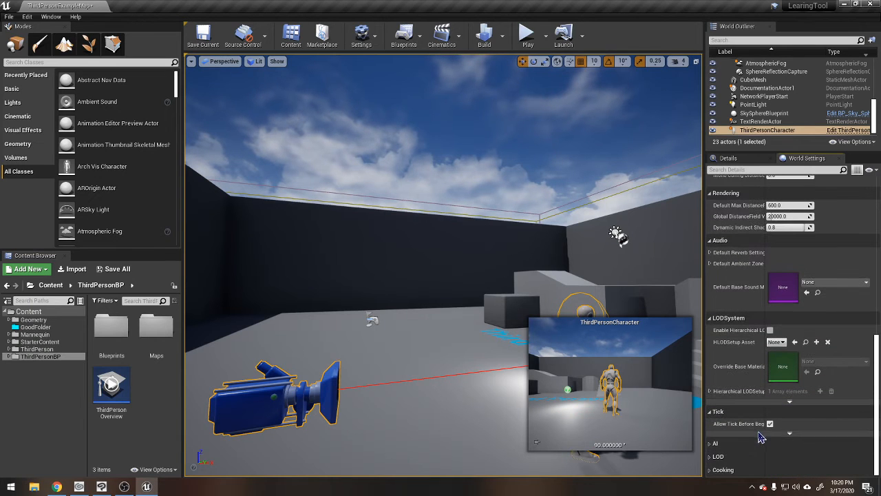
{"action": "scroll", "coordinate": [747, 310], "scroll_direction": "up", "scroll_amount": 12}
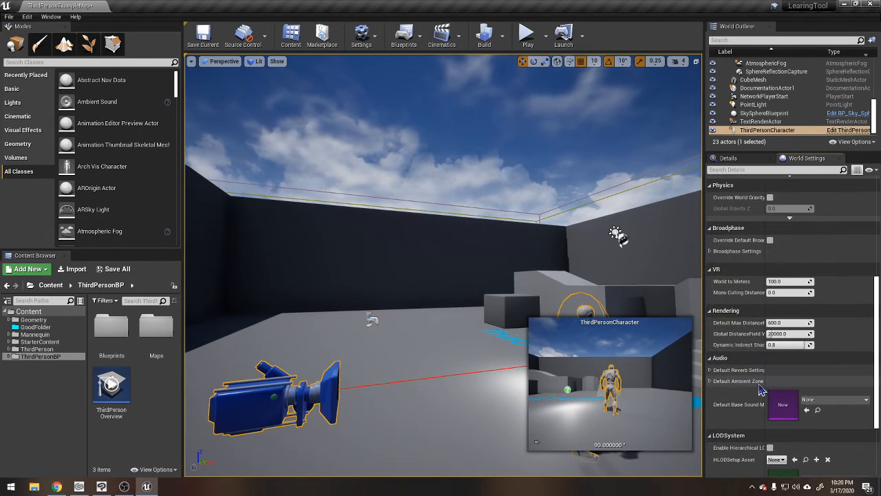
{"action": "scroll", "coordinate": [767, 401], "scroll_direction": "up", "scroll_amount": 1}
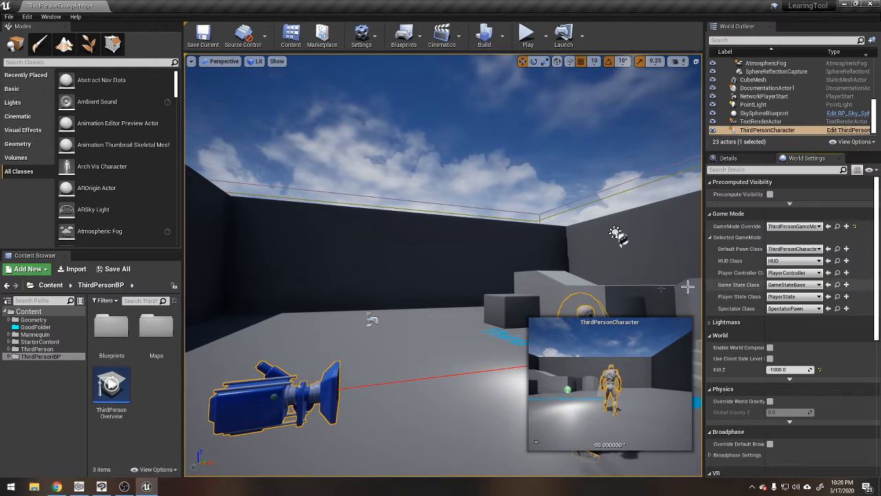
Frame the ThirdPersonCharacter in the viewport and look around the arena, the stairs and the Third Person floor text.
{"action": "key", "text": "f"}
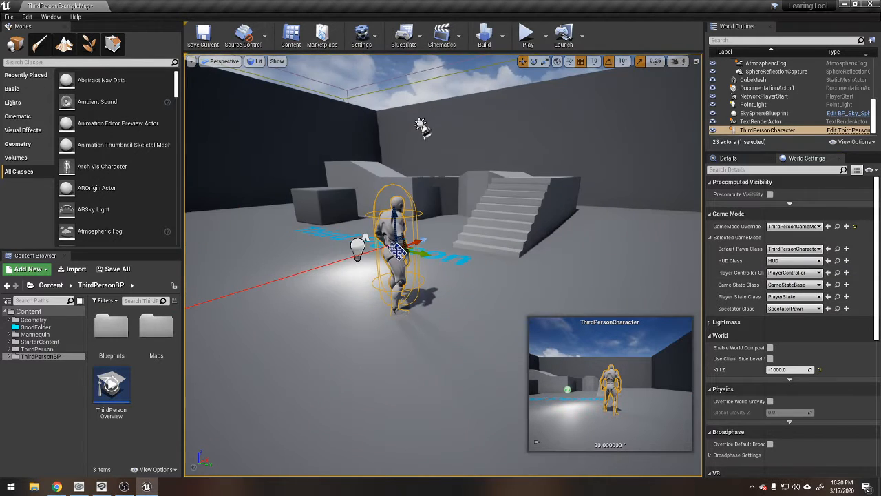
{"action": "right_click_drag", "start_coordinate": [352, 222], "coordinate": [323, 238]}
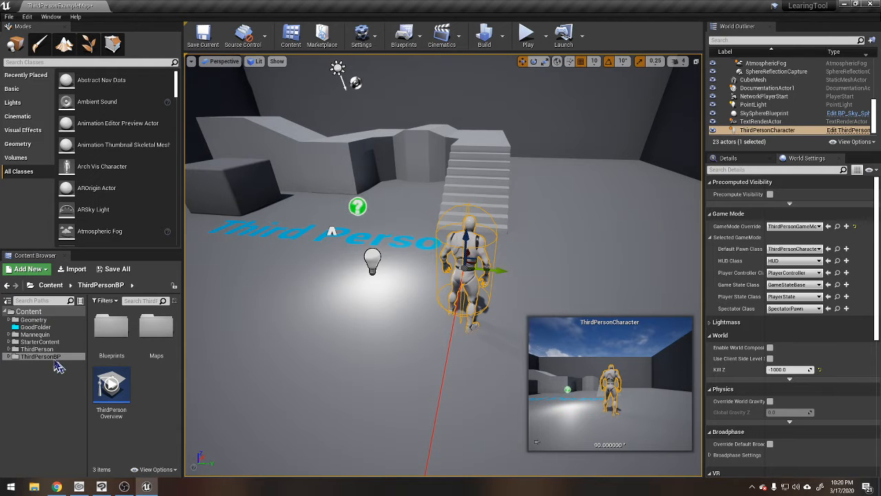
{"action": "right_click_drag", "start_coordinate": [398, 281], "coordinate": [293, 238]}
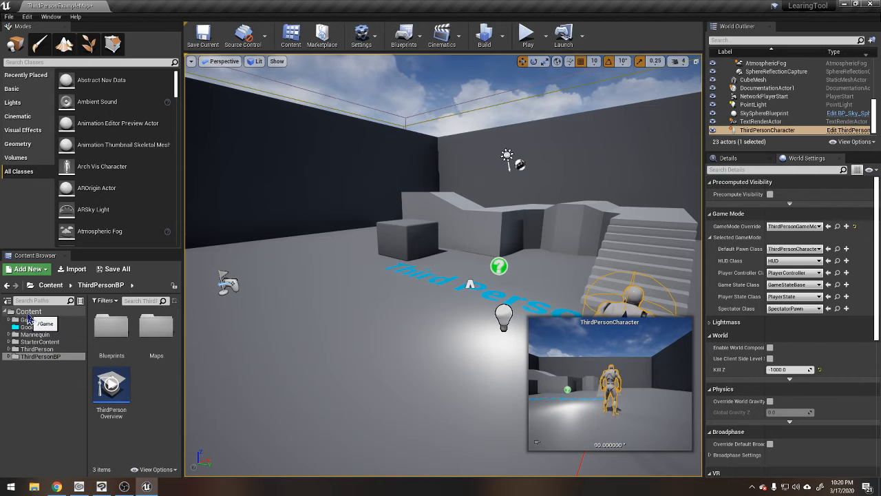
Open the StarterContent folder from the Content root and look through its subfolders.
{"action": "left_click", "coordinate": [28, 314]}
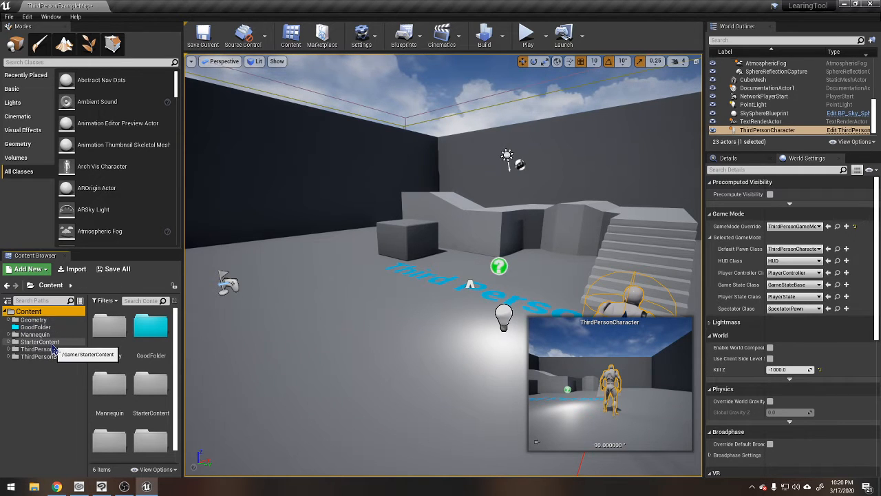
{"action": "left_click", "coordinate": [52, 344]}
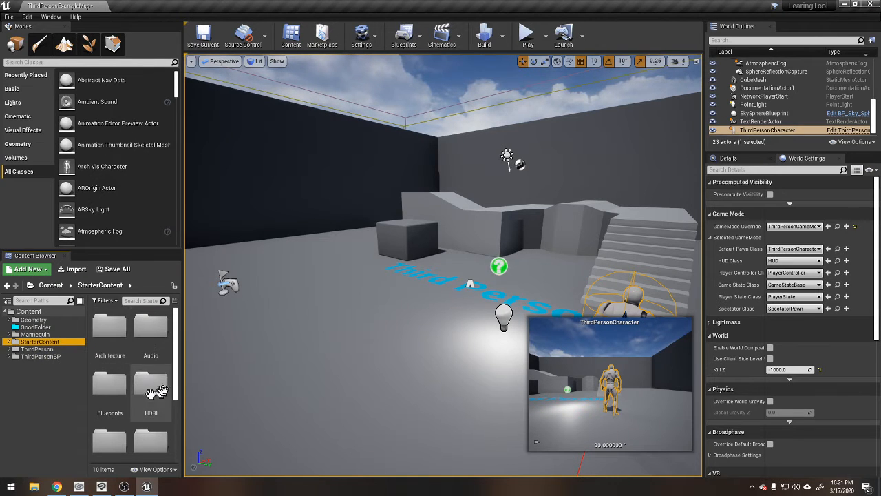
{"action": "scroll", "coordinate": [155, 385], "scroll_direction": "down", "scroll_amount": 2}
{"action": "scroll", "coordinate": [152, 375], "scroll_direction": "up", "scroll_amount": 2}
{"action": "scroll", "coordinate": [141, 355], "scroll_direction": "down", "scroll_amount": 2}
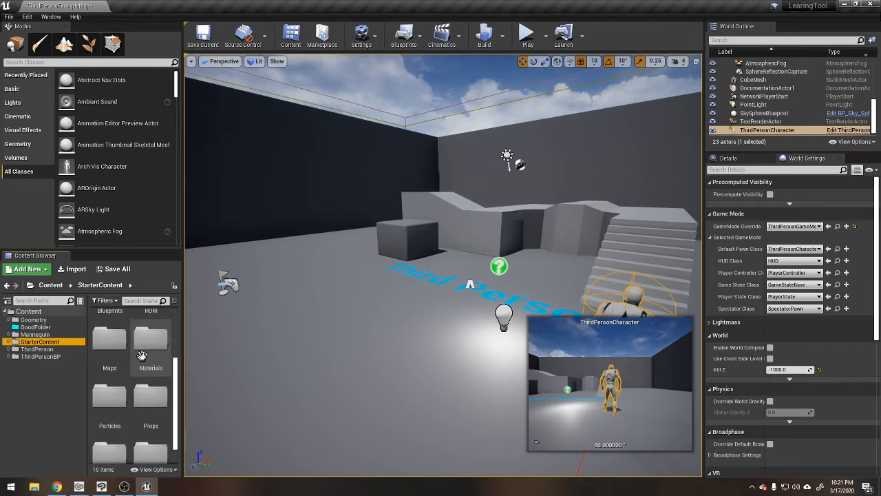
{"action": "scroll", "coordinate": [141, 355], "scroll_direction": "down", "scroll_amount": 1}
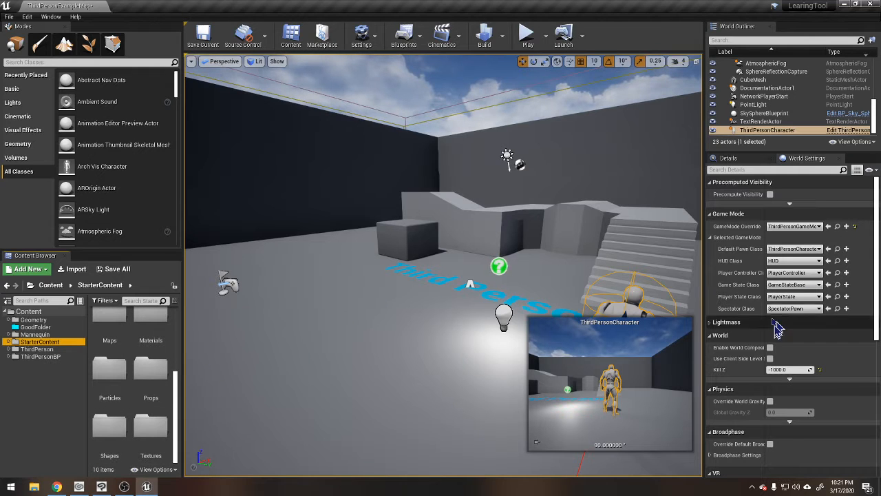
Select the arena floor and open the StarterContent Materials folder to browse for a floor material.
{"action": "left_click", "coordinate": [413, 364]}
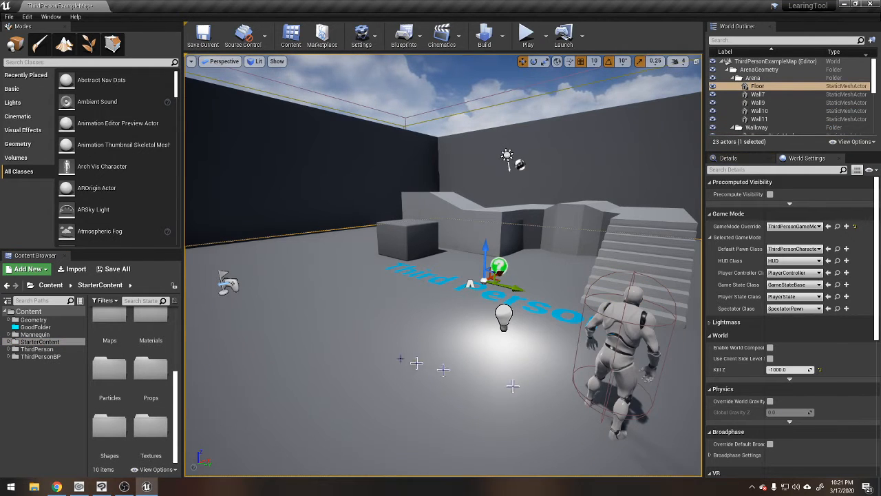
{"action": "scroll", "coordinate": [152, 385], "scroll_direction": "up", "scroll_amount": 3}
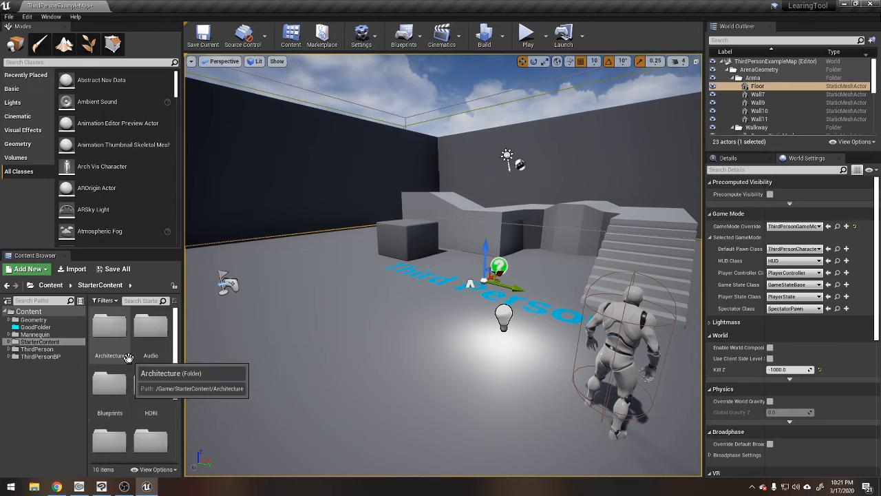
{"action": "scroll", "coordinate": [131, 354], "scroll_direction": "down", "scroll_amount": 2}
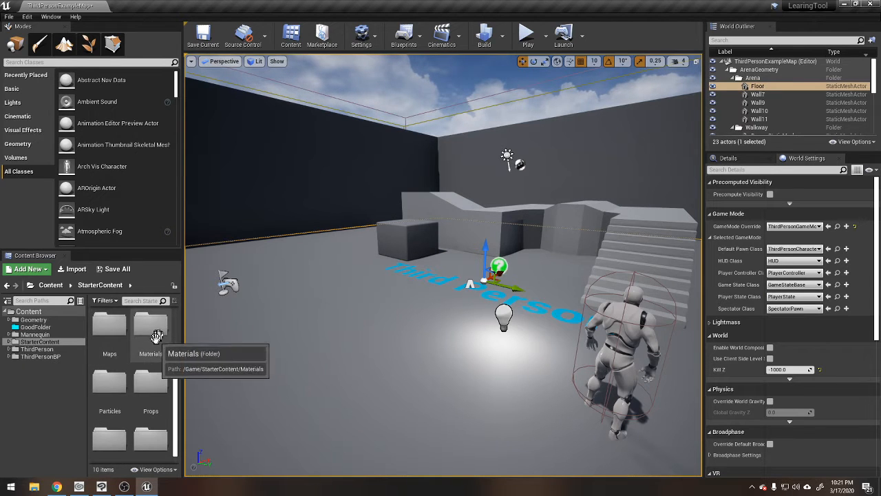
{"action": "double_click", "coordinate": [153, 332]}
{"action": "scroll", "coordinate": [149, 360], "scroll_direction": "down", "scroll_amount": 5}
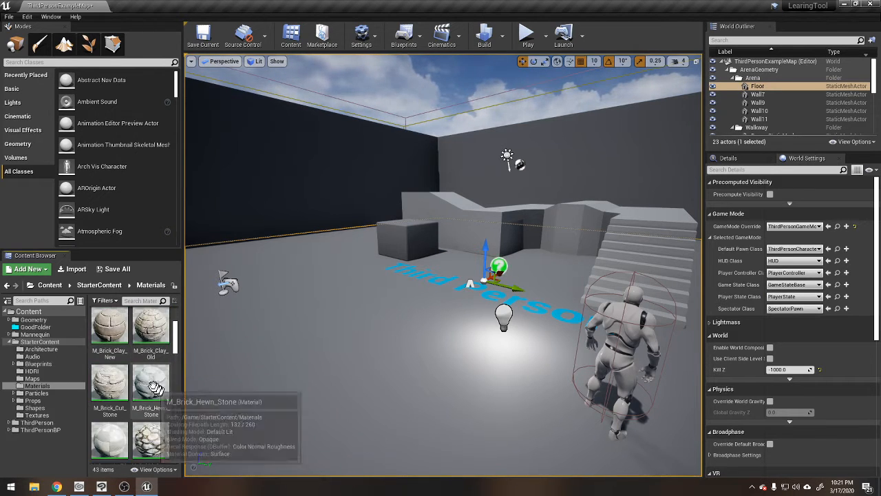
{"action": "scroll", "coordinate": [150, 359], "scroll_direction": "down", "scroll_amount": 8}
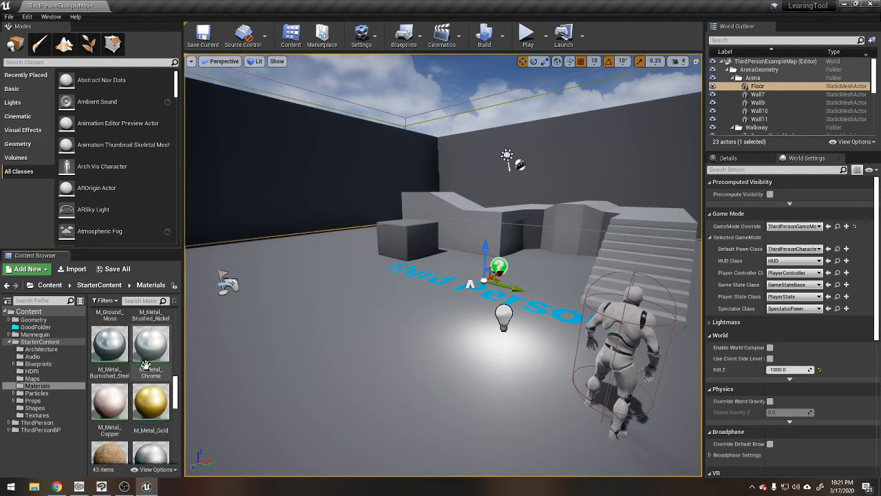
{"action": "scroll", "coordinate": [148, 365], "scroll_direction": "up", "scroll_amount": 5}
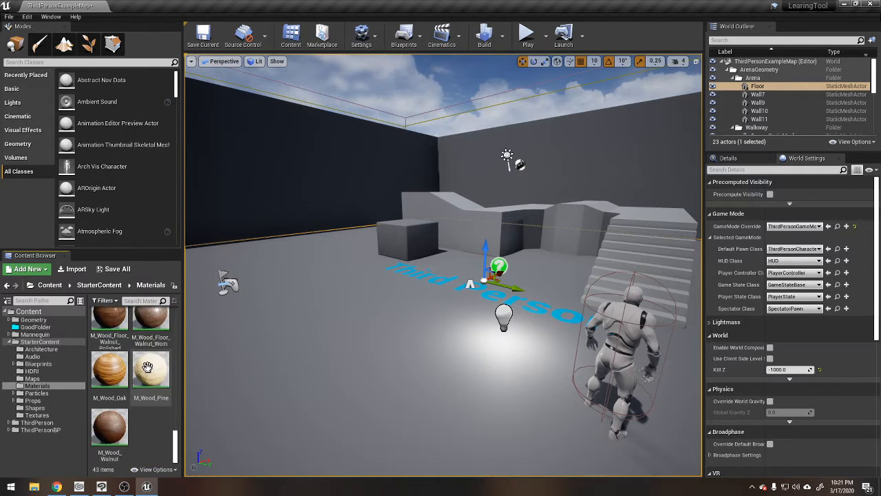
{"action": "scroll", "coordinate": [148, 365], "scroll_direction": "up", "scroll_amount": 2}
{"action": "right_click_drag", "start_coordinate": [289, 344], "coordinate": [190, 344]}
{"action": "scroll", "coordinate": [158, 391], "scroll_direction": "up", "scroll_amount": 2}
{"action": "scroll", "coordinate": [158, 391], "scroll_direction": "up", "scroll_amount": 4}
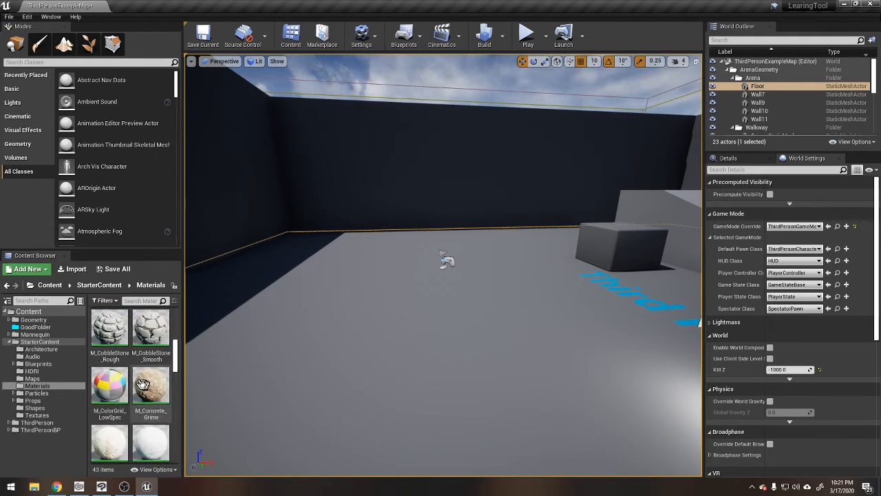
Apply the M_CobbleStone_Smooth material to the arena floor.
{"action": "scroll", "coordinate": [155, 386], "scroll_direction": "up", "scroll_amount": 1}
{"action": "left_click_drag", "start_coordinate": [155, 385], "coordinate": [452, 348]}
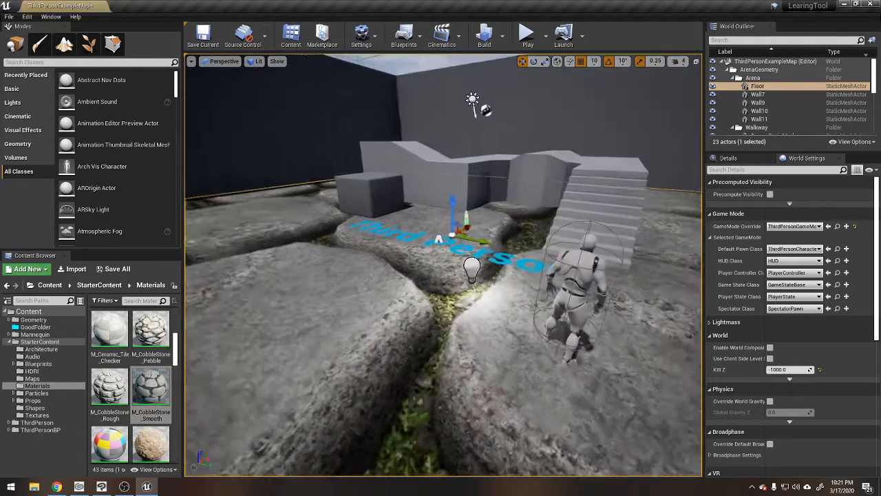
{"action": "right_click_drag", "start_coordinate": [452, 349], "coordinate": [255, 316]}
{"action": "right_click_drag", "start_coordinate": [442, 264], "coordinate": [420, 330]}
Apply the M_CobbleStone_Rough material to the arena floor.
{"action": "left_click_drag", "start_coordinate": [118, 396], "coordinate": [406, 372]}
{"action": "right_click_drag", "start_coordinate": [407, 372], "coordinate": [296, 269]}
{"action": "right_click_drag", "start_coordinate": [375, 425], "coordinate": [380, 415]}
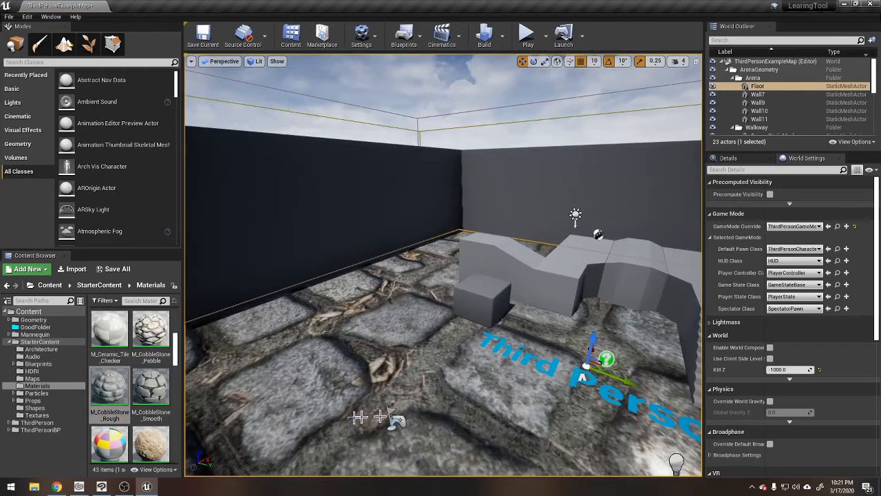
Apply the M_CobbleStone_Smooth material to the arena walls and inspect the textured room.
{"action": "left_click_drag", "start_coordinate": [246, 265], "coordinate": [249, 270]}
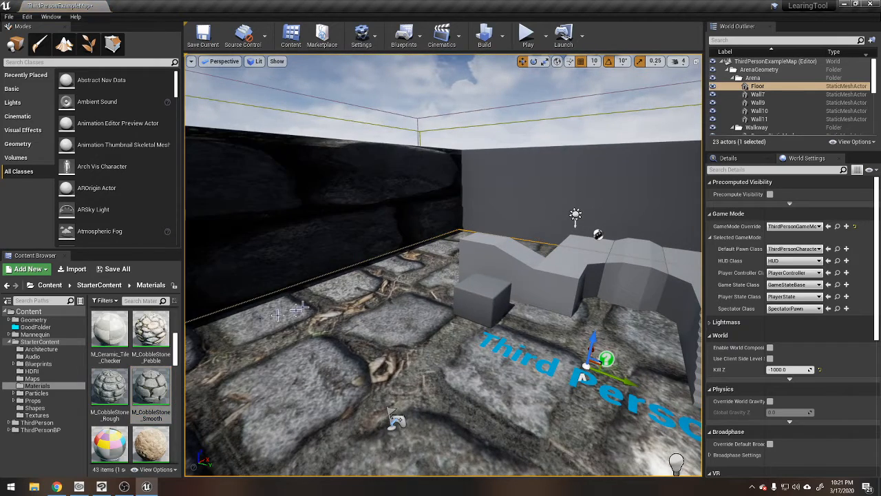
{"action": "right_click_drag", "start_coordinate": [600, 181], "coordinate": [699, 181]}
{"action": "right_click_drag", "start_coordinate": [485, 205], "coordinate": [355, 193]}
{"action": "key", "text": "w"}
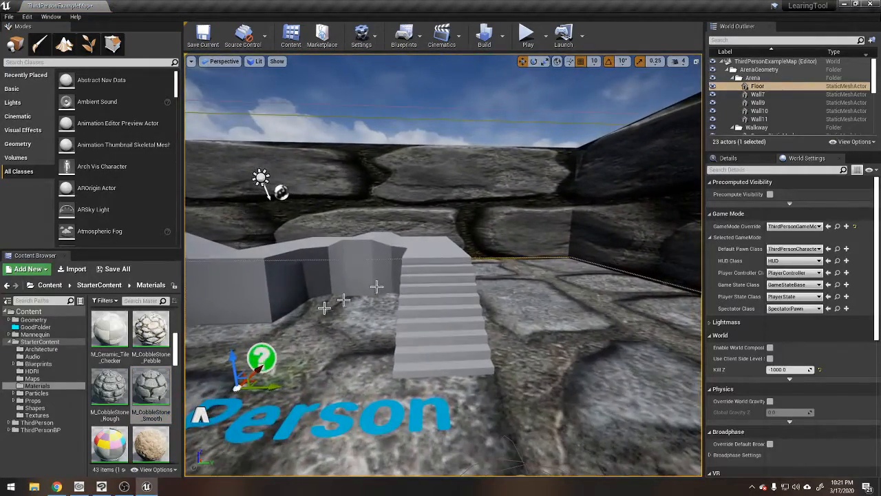
{"action": "key", "text": "s"}
{"action": "right_click_drag", "start_coordinate": [324, 308], "coordinate": [351, 344]}
{"action": "key", "text": "a"}
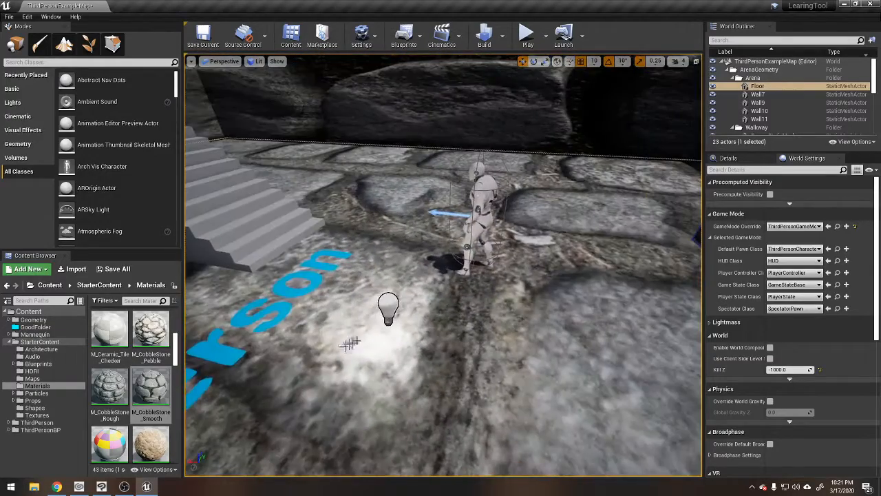
Select the ThirdPersonCharacter and view it up close against the stone floor and walls.
{"action": "left_click", "coordinate": [479, 189]}
{"action": "key", "text": "w"}
{"action": "right_click_drag", "start_coordinate": [479, 189], "coordinate": [454, 152]}
{"action": "key", "text": "w"}
{"action": "key", "text": "s"}
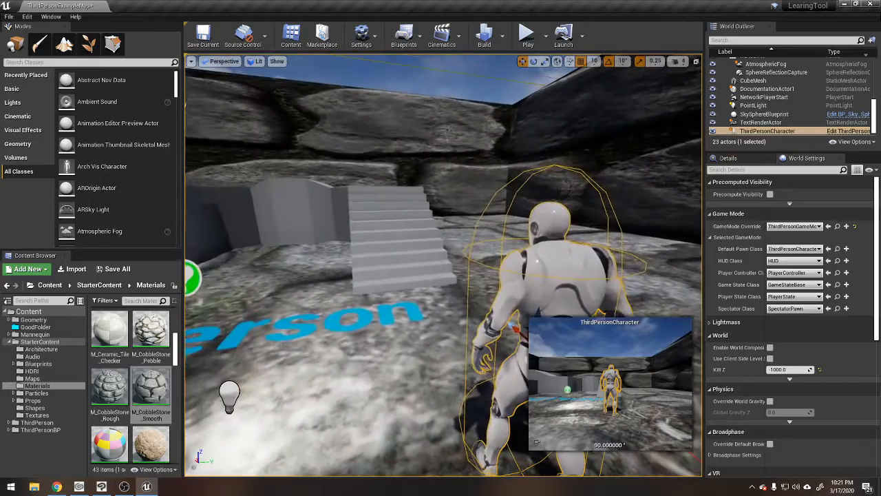
{"action": "right_click_drag", "start_coordinate": [276, 237], "coordinate": [349, 256]}
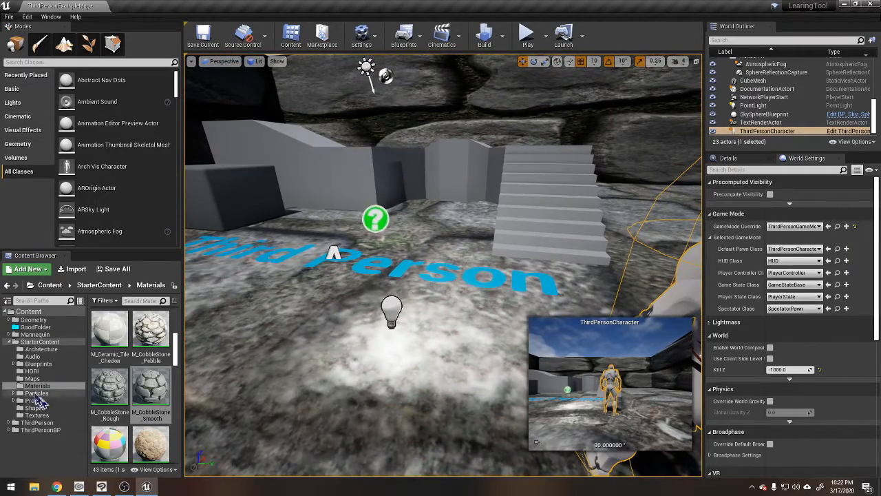
Return to the StarterContent folder, frame the character and select the Linear_Stair_StaticMesh.
{"action": "left_click", "coordinate": [39, 342]}
{"action": "key", "text": "f"}
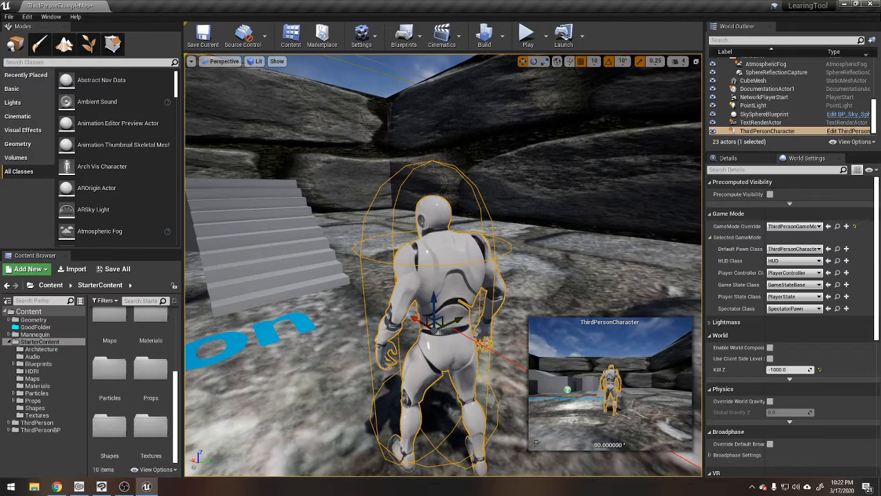
{"action": "left_click", "coordinate": [309, 265]}
{"action": "right_click_drag", "start_coordinate": [310, 265], "coordinate": [253, 289]}
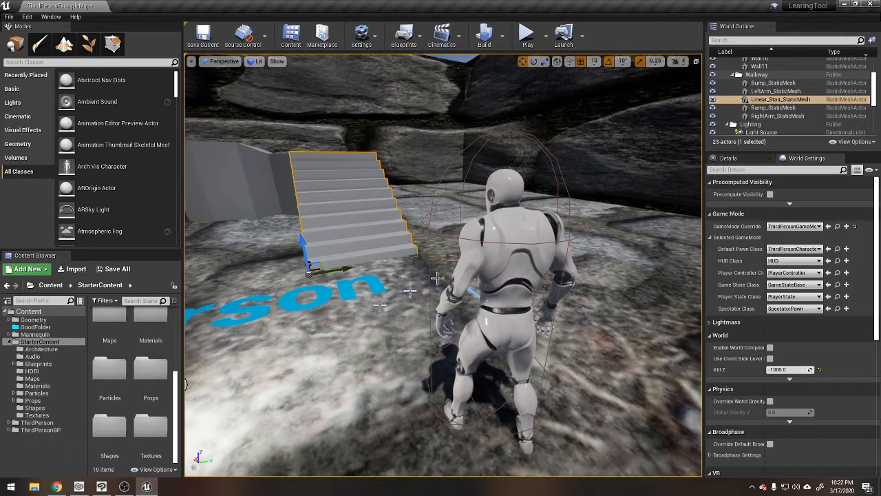
{"action": "left_click", "coordinate": [777, 100]}
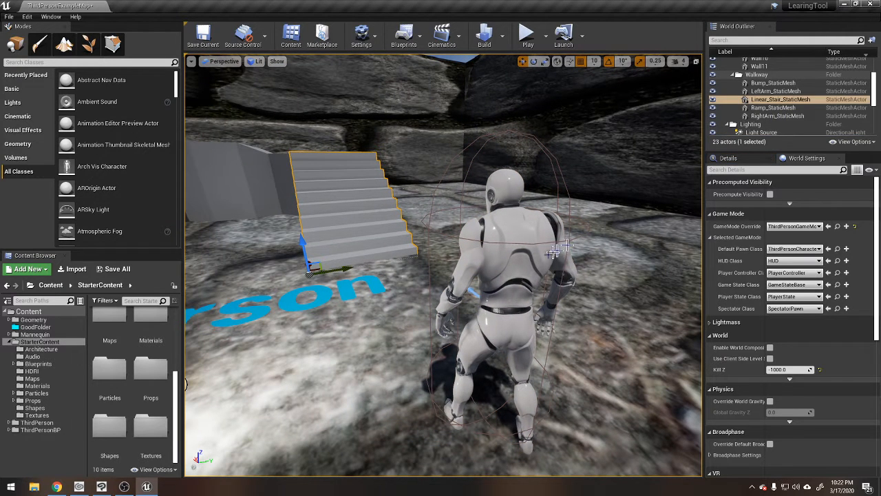
Select the ThirdPersonCharacter in the level and browse to its asset in the ThirdPersonBP Blueprints folder.
{"action": "left_click", "coordinate": [506, 234]}
{"action": "right_click_drag", "start_coordinate": [587, 295], "coordinate": [518, 289]}
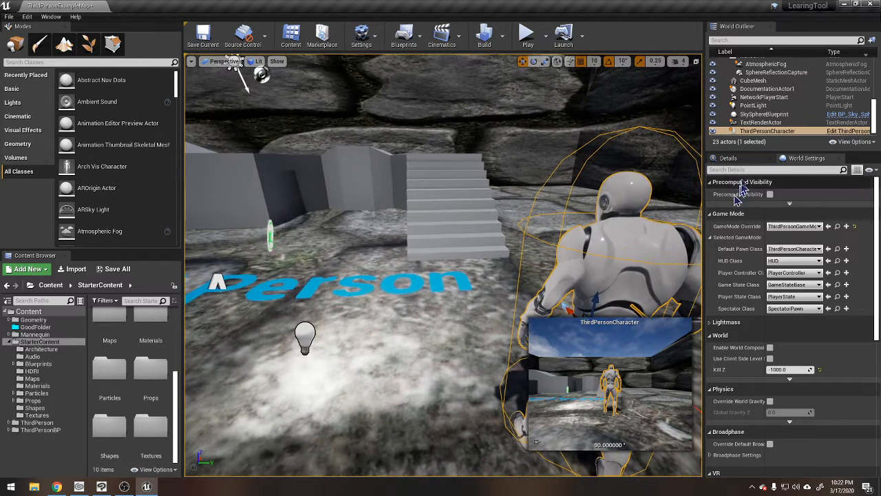
{"action": "right_click", "coordinate": [757, 132]}
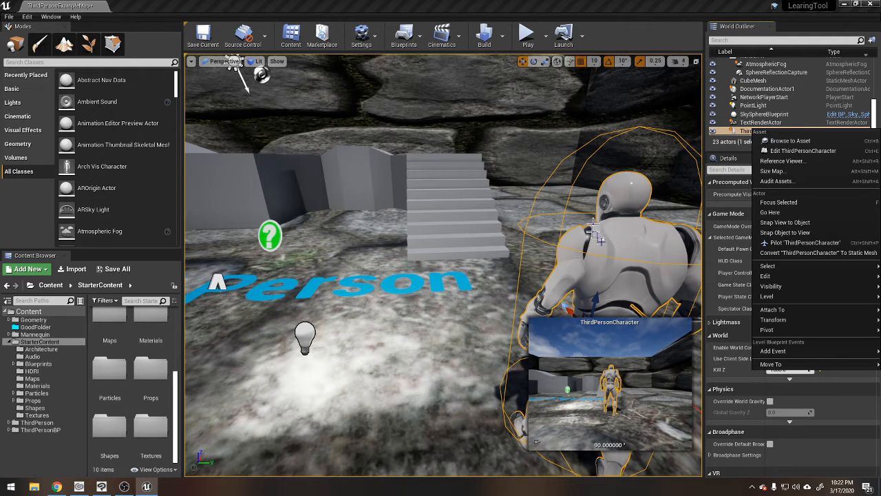
{"action": "left_click", "coordinate": [792, 141]}
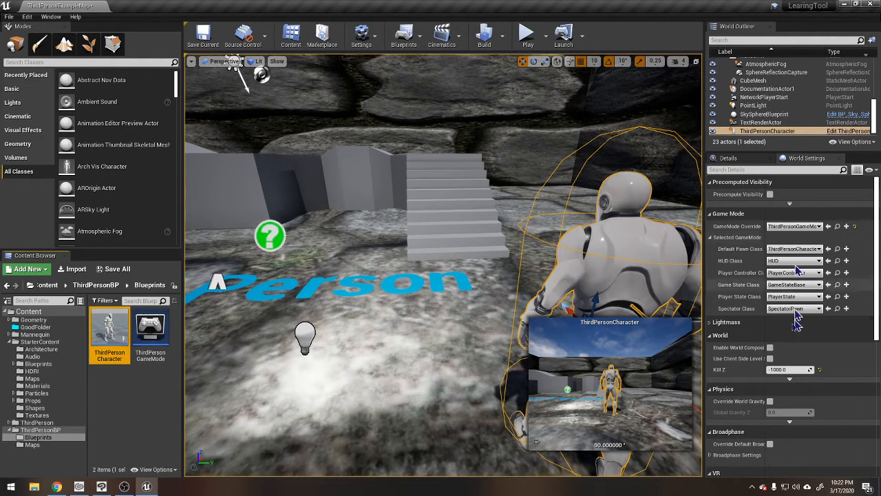
Open the ThirdPersonGameMode blueprint and dock it beside the ThirdPersonExampleMap level, keeping the blueprint in front.
{"action": "double_click", "coordinate": [157, 342]}
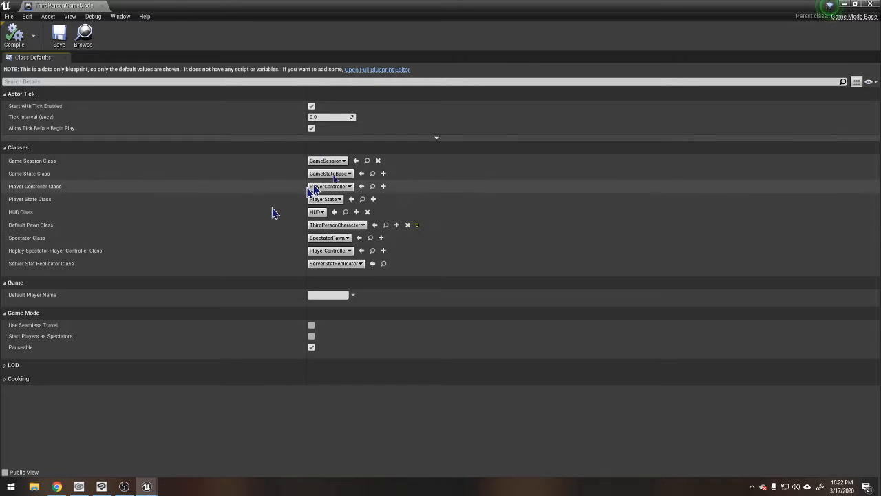
{"action": "left_click_drag", "start_coordinate": [83, 7], "coordinate": [162, 14]}
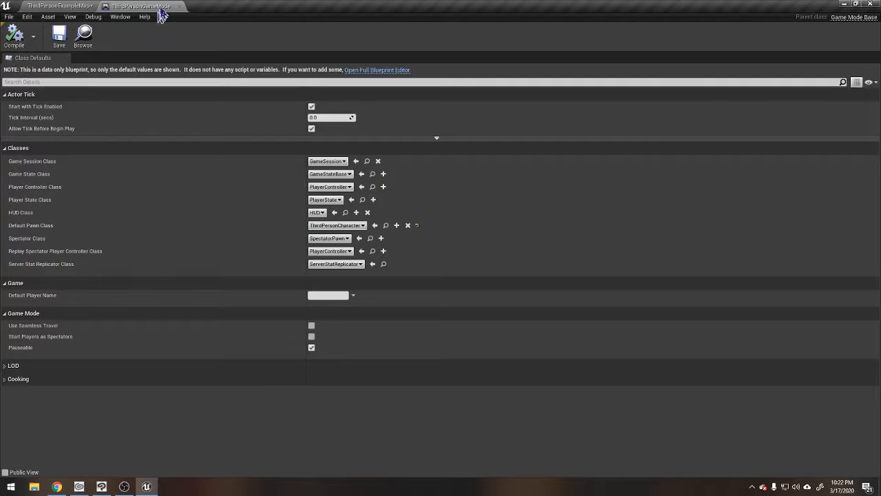
{"action": "left_click", "coordinate": [97, 7]}
{"action": "left_click", "coordinate": [148, 6]}
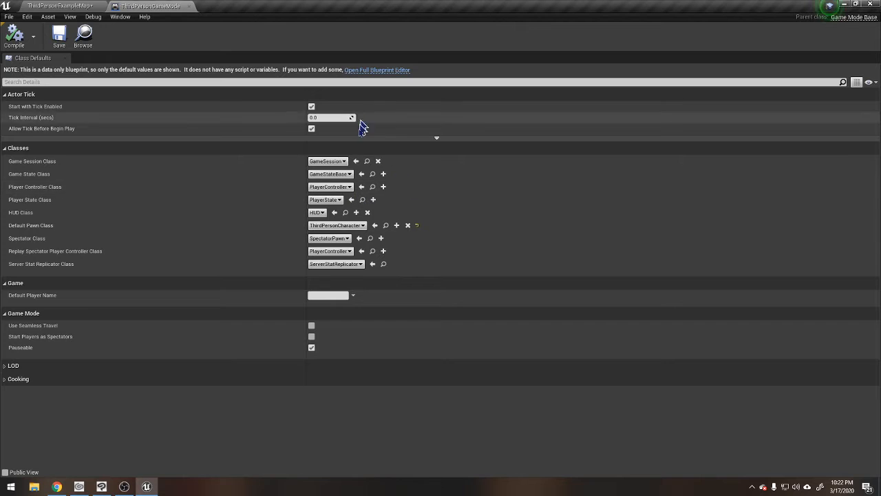
Open ThirdPersonGameMode in the full Blueprint editor, look over its event graph and close the blueprint.
{"action": "left_click", "coordinate": [362, 71]}
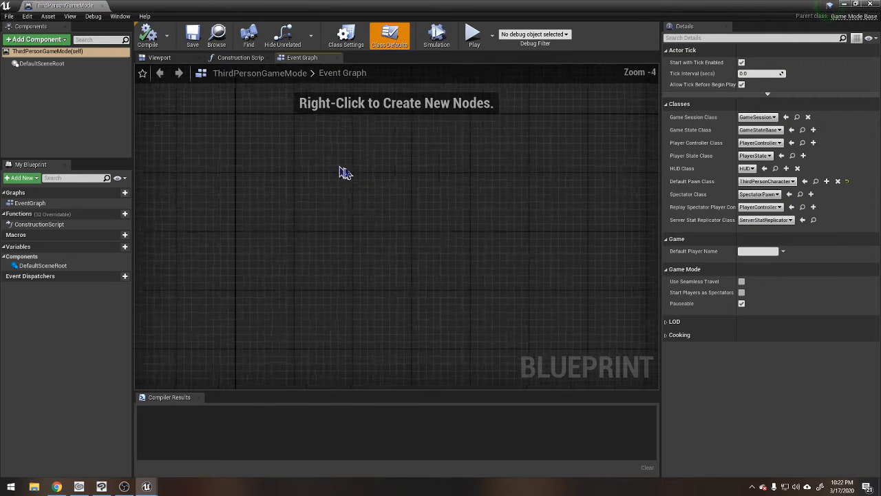
{"action": "scroll", "coordinate": [403, 199], "scroll_direction": "down", "scroll_amount": 11}
{"action": "right_click_drag", "start_coordinate": [418, 194], "coordinate": [234, 144]}
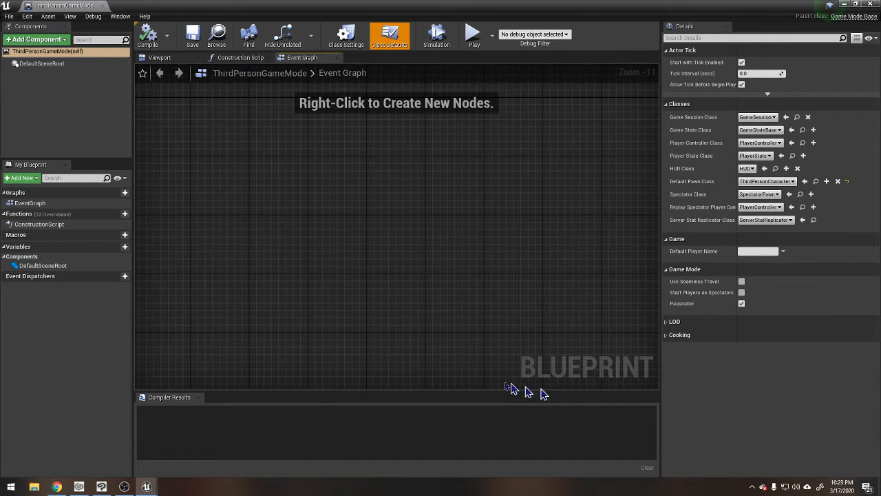
{"action": "right_click_drag", "start_coordinate": [395, 256], "coordinate": [322, 289]}
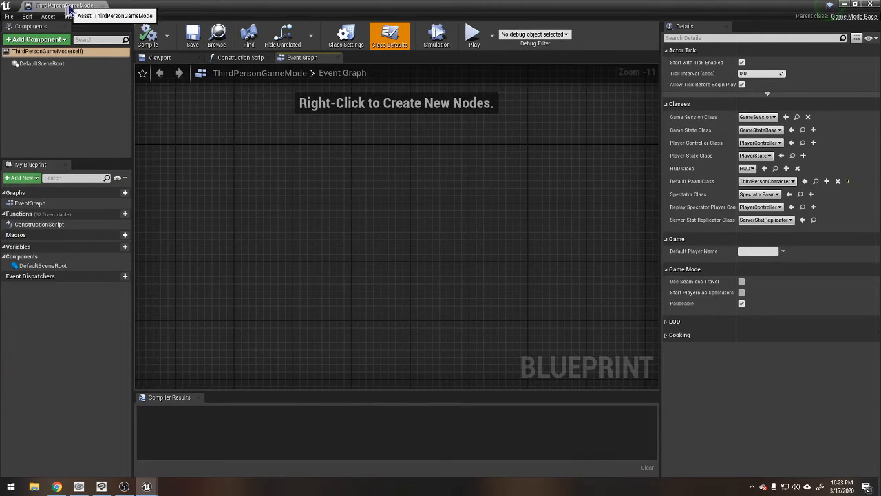
{"action": "left_click", "coordinate": [103, 6]}
Browse to the level's ThirdPersonCharacter asset and open its blueprint with the whole event graph in view.
{"action": "right_click_drag", "start_coordinate": [399, 314], "coordinate": [523, 317]}
{"action": "right_click_drag", "start_coordinate": [440, 289], "coordinate": [325, 330]}
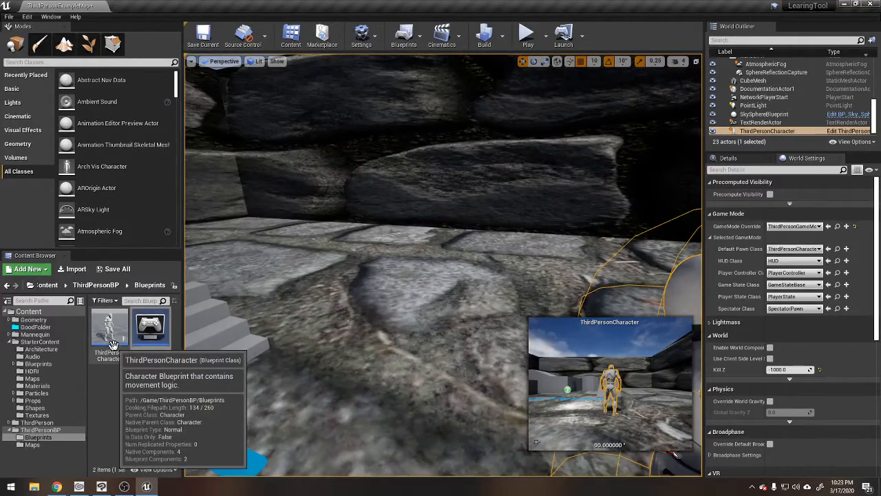
{"action": "right_click", "coordinate": [765, 133]}
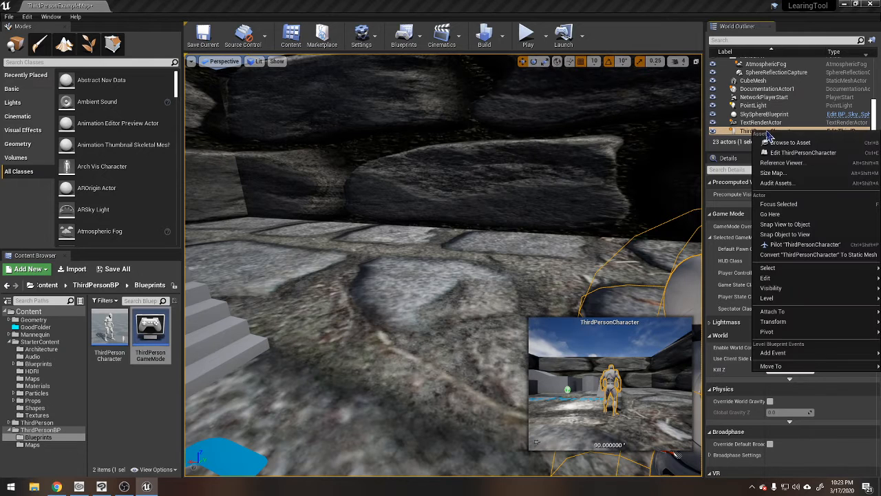
{"action": "left_click", "coordinate": [787, 144]}
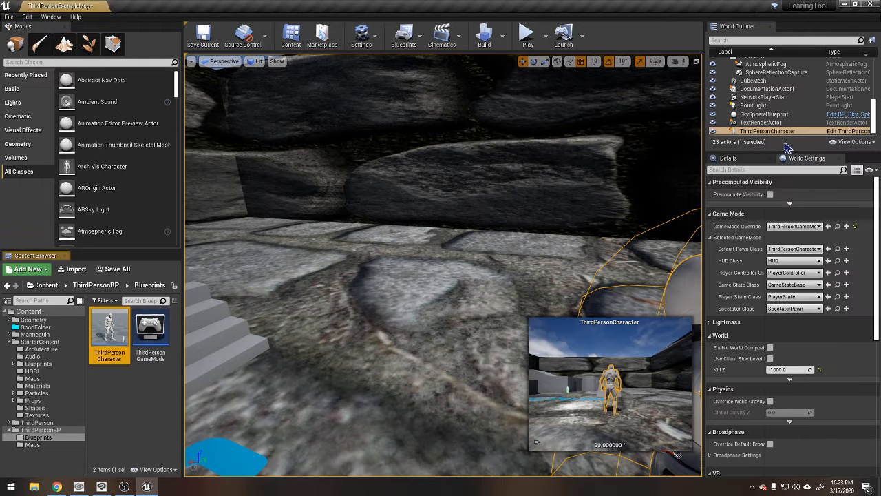
{"action": "double_click", "coordinate": [115, 342]}
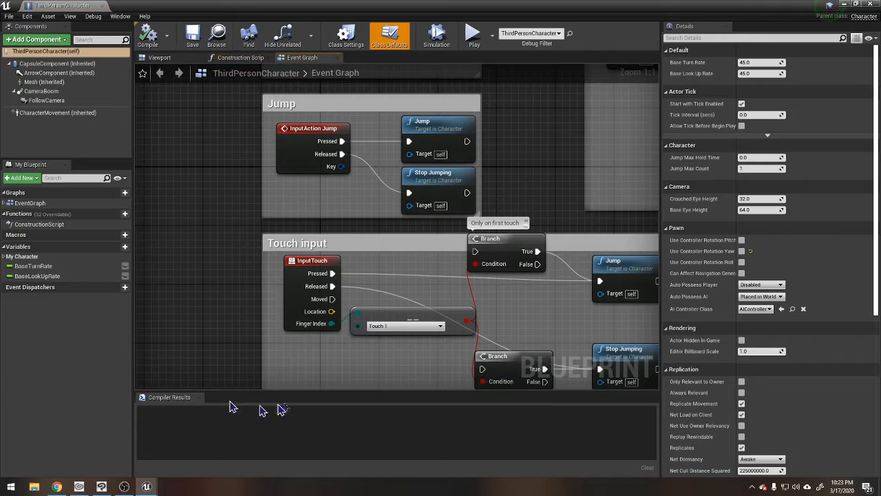
{"action": "scroll", "coordinate": [337, 302], "scroll_direction": "down", "scroll_amount": 5}
{"action": "right_click_drag", "start_coordinate": [454, 321], "coordinate": [390, 383]}
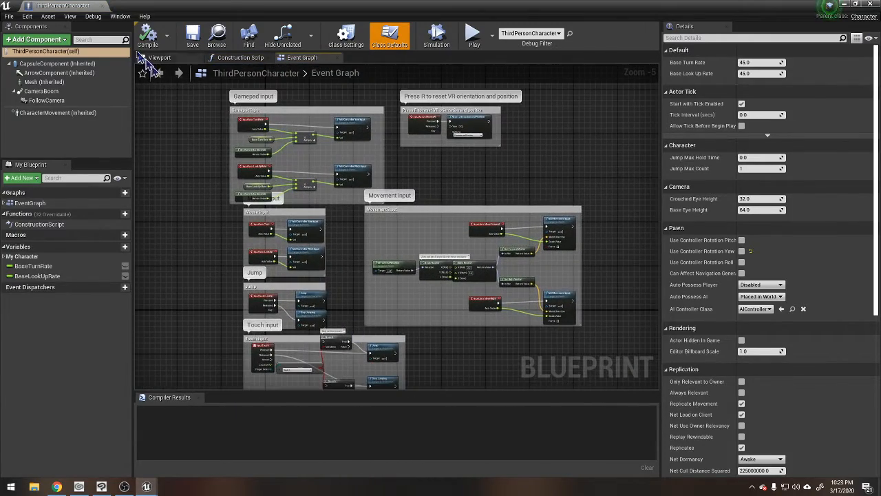
Dock the ThirdPersonCharacter blueprint beside the ThirdPersonExampleMap level and view the full character in the level.
{"action": "left_click_drag", "start_coordinate": [81, 7], "coordinate": [197, 14]}
{"action": "left_click", "coordinate": [75, 6]}
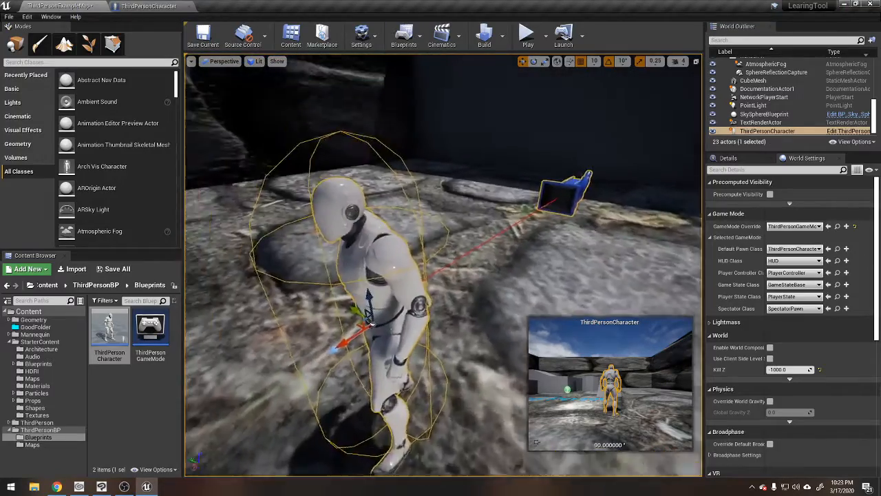
{"action": "mouse_move", "coordinate": [309, 188]}
{"action": "right_mouse_down"}
{"action": "mouse_move", "coordinate": [268, 181]}
{"action": "mouse_move", "coordinate": [308, 188]}
{"action": "right_mouse_up"}
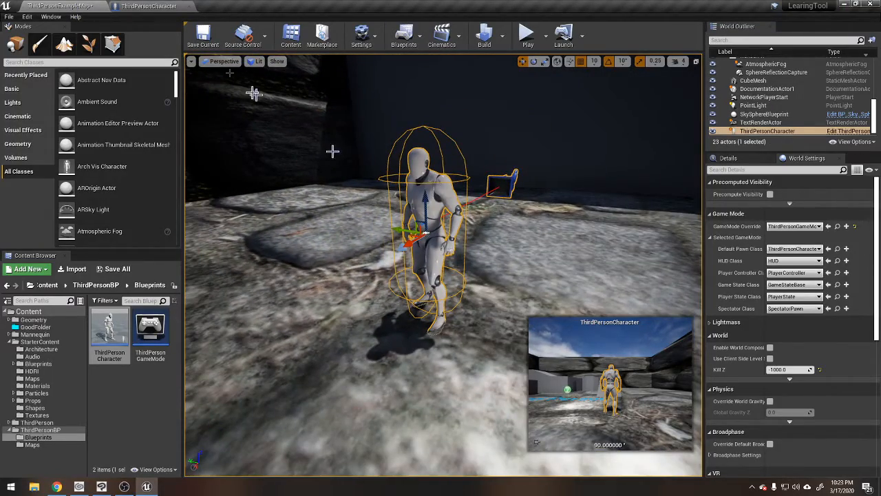
Switch back and forth between the ThirdPersonExampleMap level and the ThirdPersonCharacter blueprint, ending on the blueprint.
{"action": "left_click", "coordinate": [149, 6]}
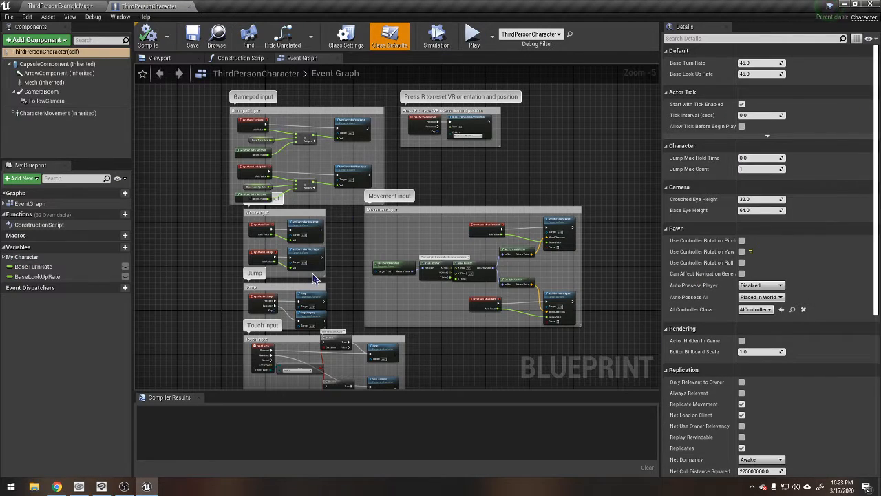
{"action": "left_click", "coordinate": [81, 7]}
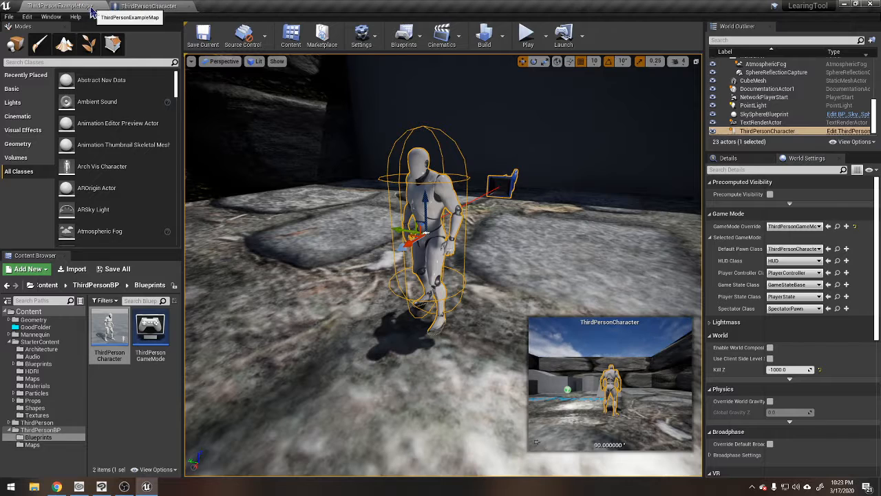
{"action": "left_click", "coordinate": [142, 7]}
{"action": "left_click", "coordinate": [81, 7]}
{"action": "left_click", "coordinate": [141, 7]}
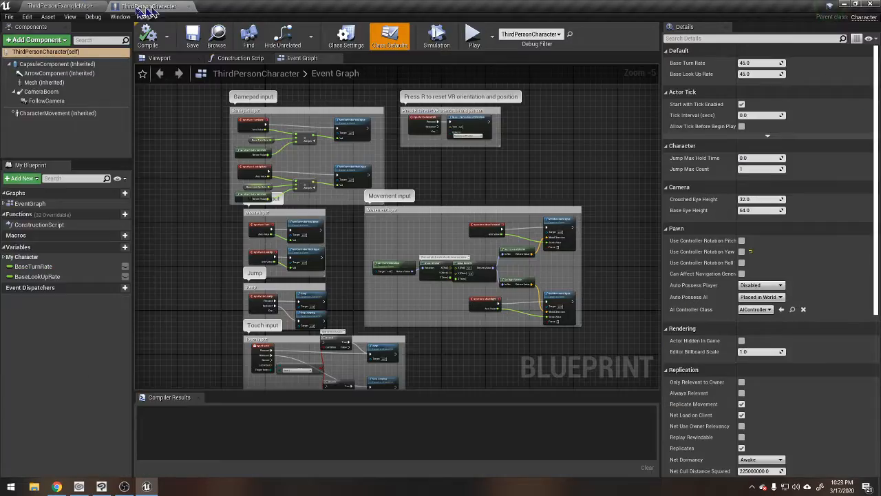
{"action": "left_click", "coordinate": [88, 7]}
{"action": "left_click", "coordinate": [141, 7]}
{"action": "left_click", "coordinate": [88, 7]}
{"action": "left_click_drag", "start_coordinate": [141, 7], "coordinate": [170, 15]}
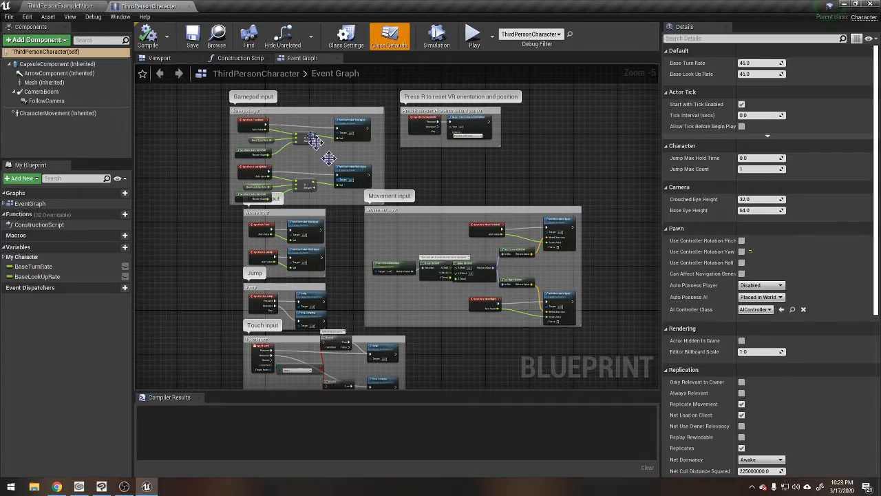
{"action": "left_click", "coordinate": [78, 6]}
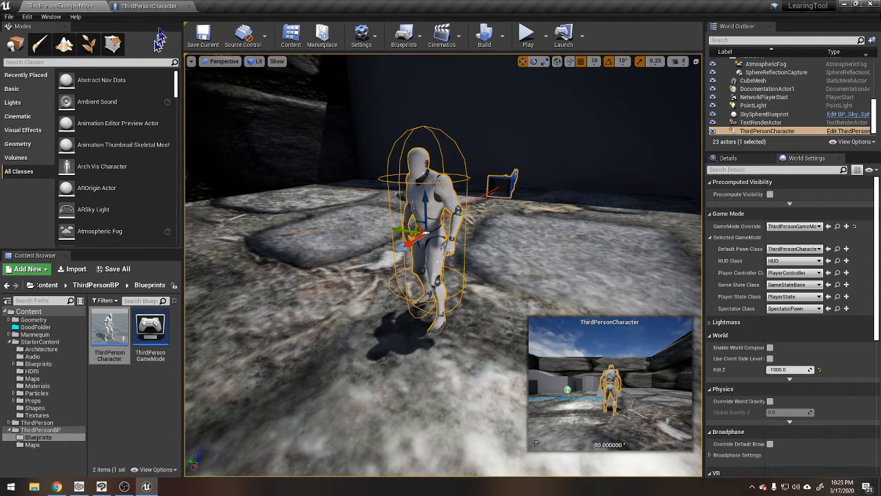
{"action": "left_click", "coordinate": [145, 7]}
Examine the Gamepad input nodes in the ThirdPersonCharacter event graph up close.
{"action": "scroll", "coordinate": [338, 269], "scroll_direction": "down", "scroll_amount": 1}
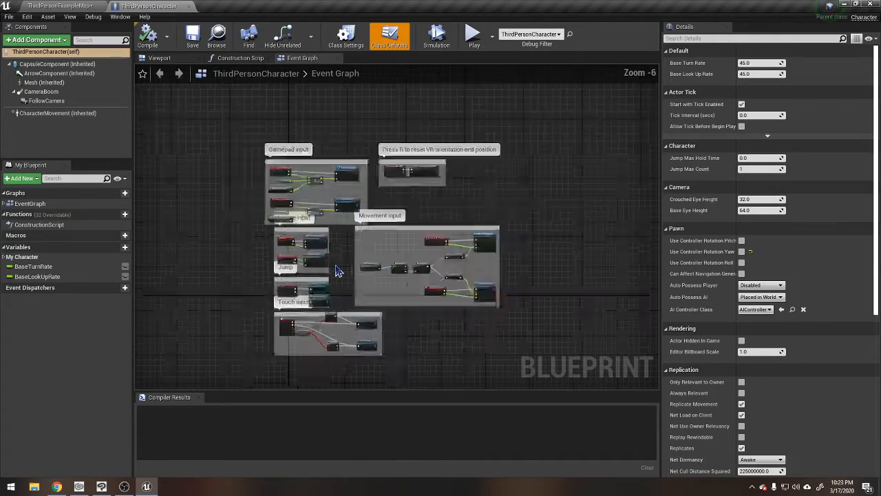
{"action": "scroll", "coordinate": [338, 269], "scroll_direction": "up", "scroll_amount": 6}
{"action": "right_click_drag", "start_coordinate": [407, 297], "coordinate": [455, 389]}
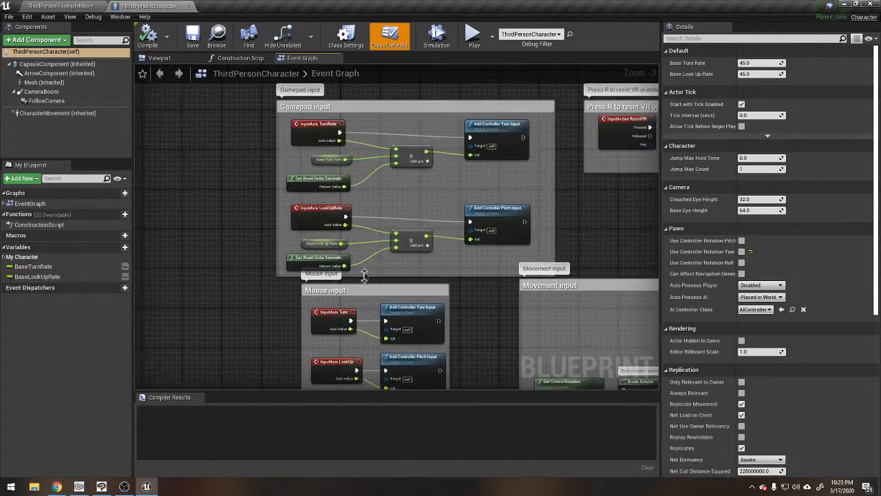
{"action": "scroll", "coordinate": [356, 188], "scroll_direction": "up", "scroll_amount": 2}
{"action": "right_click_drag", "start_coordinate": [356, 187], "coordinate": [328, 299]}
{"action": "right_click_drag", "start_coordinate": [337, 216], "coordinate": [134, 134]}
{"action": "right_click_drag", "start_coordinate": [447, 193], "coordinate": [568, 205]}
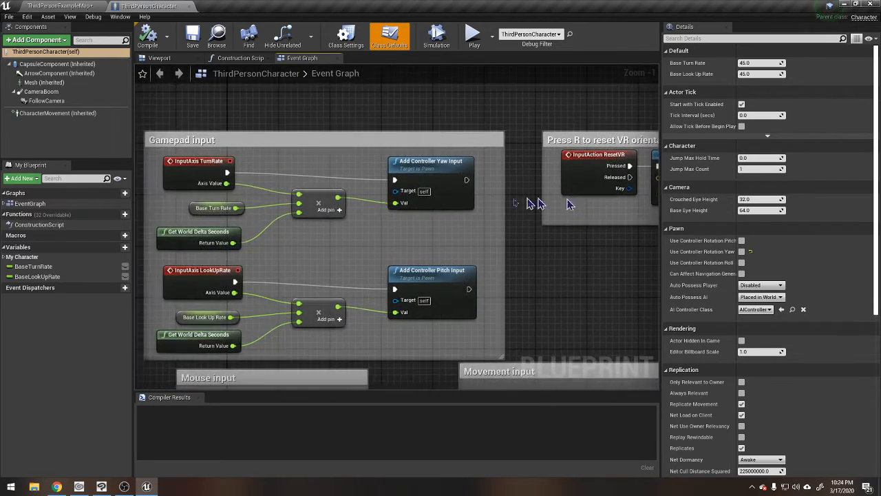
{"action": "right_click_drag", "start_coordinate": [309, 233], "coordinate": [378, 219]}
{"action": "right_click_drag", "start_coordinate": [342, 283], "coordinate": [340, 171]}
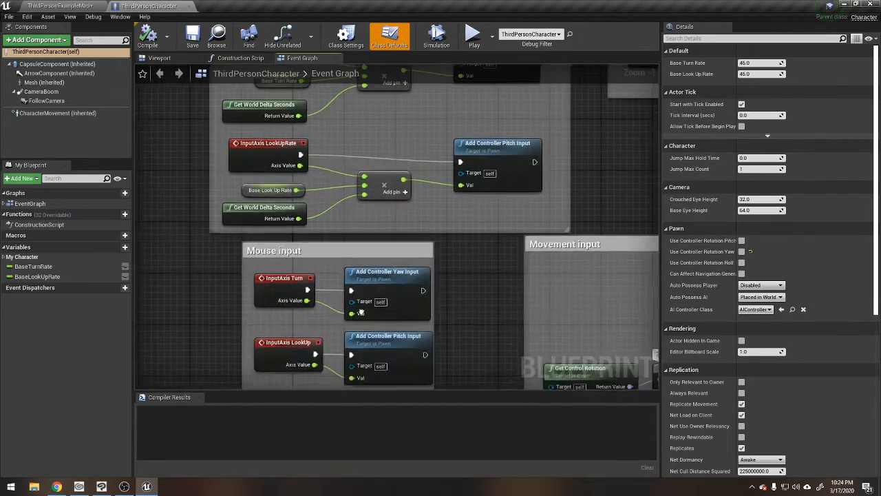
Examine the Mouse input nodes and the nodes that reset VR orientation and position.
{"action": "right_click_drag", "start_coordinate": [356, 302], "coordinate": [340, 180]}
{"action": "right_click_drag", "start_coordinate": [399, 334], "coordinate": [295, 329]}
{"action": "right_click_drag", "start_coordinate": [437, 212], "coordinate": [305, 346]}
{"action": "right_click_drag", "start_coordinate": [521, 186], "coordinate": [409, 313]}
{"action": "right_click_drag", "start_coordinate": [396, 146], "coordinate": [407, 264]}
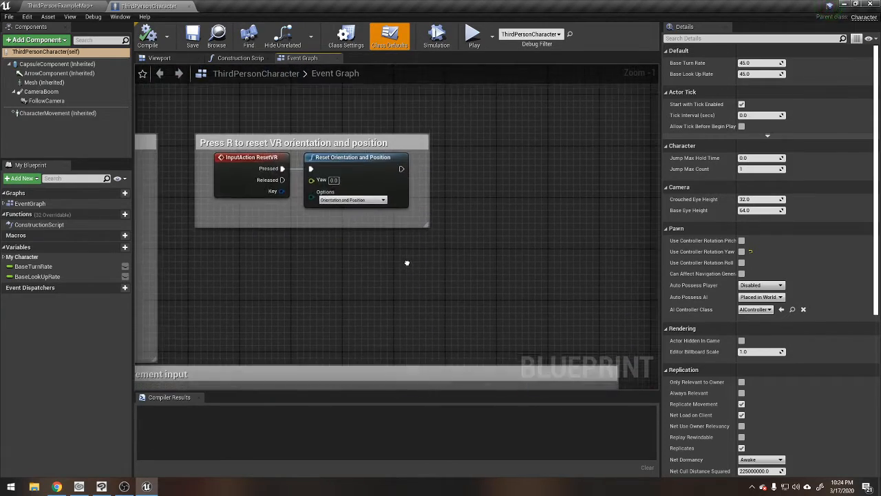
{"action": "right_click_drag", "start_coordinate": [340, 180], "coordinate": [518, 255]}
{"action": "right_click_drag", "start_coordinate": [344, 128], "coordinate": [450, 136]}
View all the input groups of the event graph together and return to a closer view of the Gamepad input nodes.
{"action": "scroll", "coordinate": [399, 255], "scroll_direction": "down", "scroll_amount": 5}
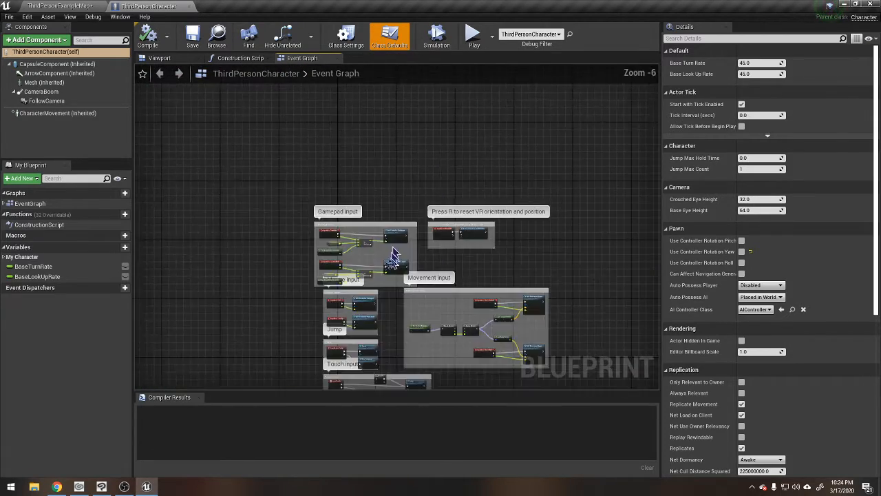
{"action": "right_click_drag", "start_coordinate": [399, 256], "coordinate": [372, 192]}
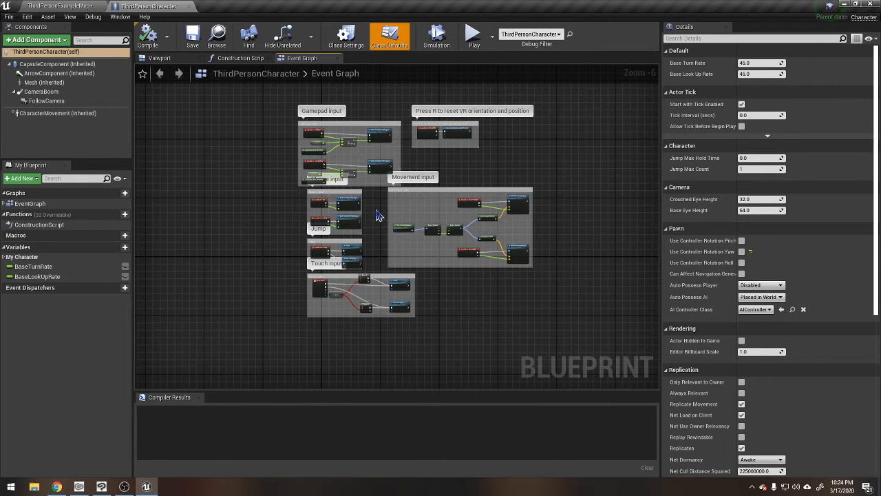
{"action": "right_click_drag", "start_coordinate": [291, 117], "coordinate": [285, 179]}
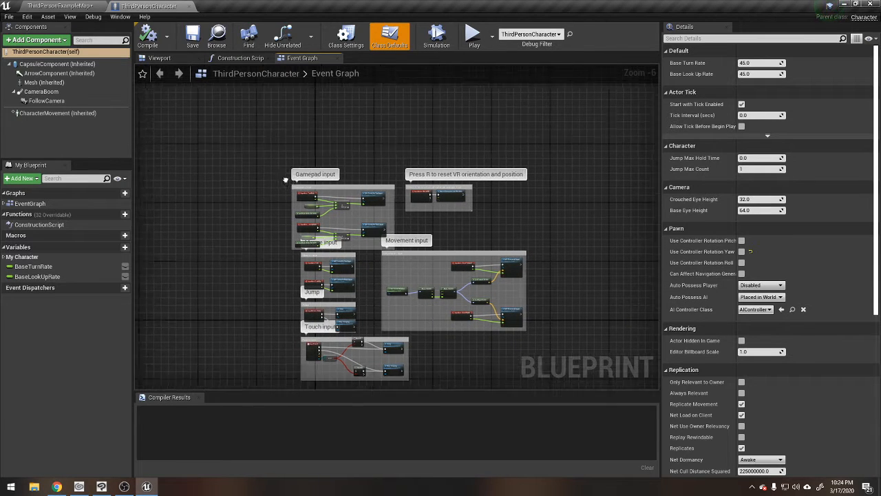
{"action": "scroll", "coordinate": [290, 140], "scroll_direction": "up", "scroll_amount": 3}
{"action": "right_click_drag", "start_coordinate": [290, 140], "coordinate": [245, 65]}
{"action": "scroll", "coordinate": [303, 227], "scroll_direction": "up", "scroll_amount": 1}
{"action": "right_click_drag", "start_coordinate": [390, 294], "coordinate": [461, 194]}
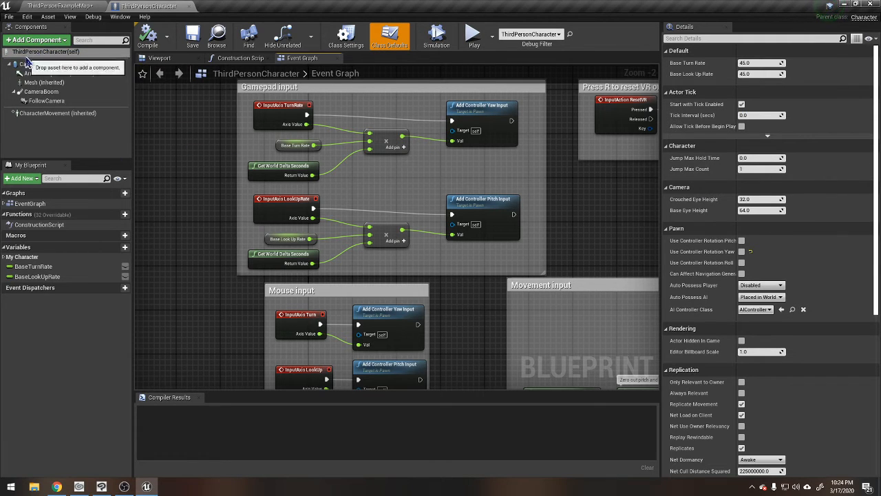
Review the details of the character's root, ArrowComponent, Mesh, FollowCamera and CharacterMovement components, ending with CameraBoom selected.
{"action": "left_click", "coordinate": [47, 56]}
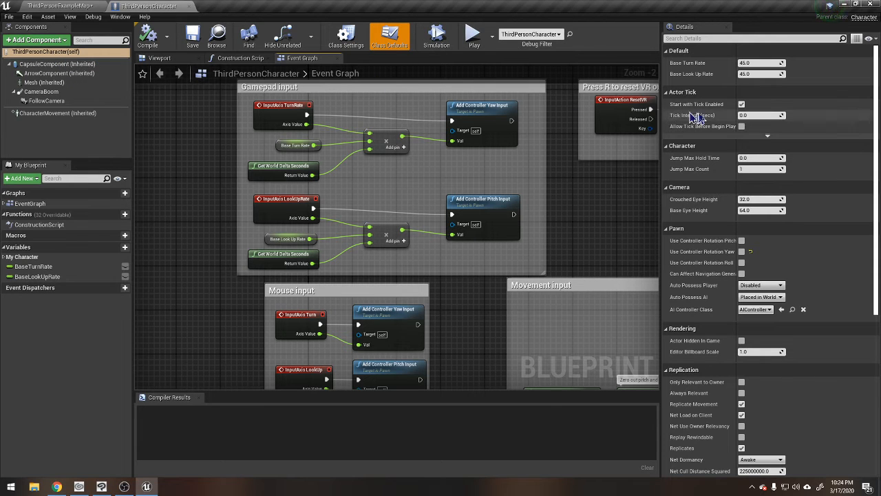
{"action": "left_click", "coordinate": [43, 74]}
{"action": "left_click", "coordinate": [43, 82]}
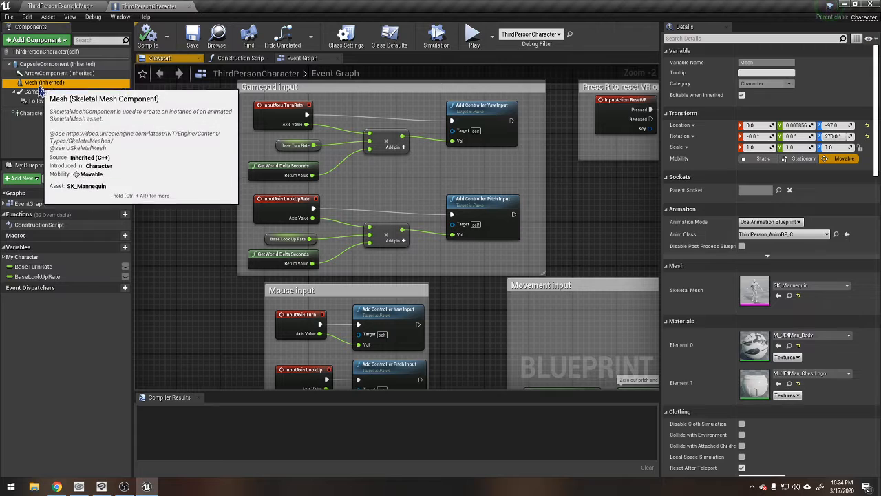
{"action": "left_click", "coordinate": [41, 91]}
{"action": "left_click", "coordinate": [41, 102]}
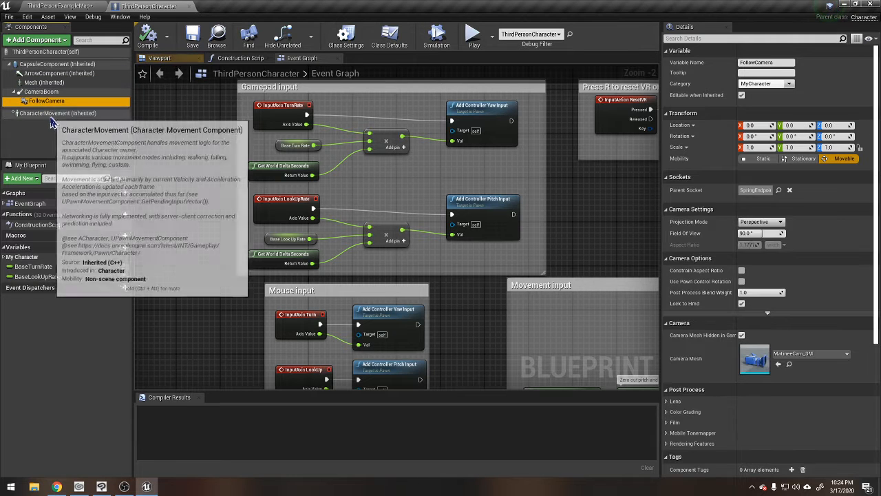
{"action": "left_click", "coordinate": [43, 113]}
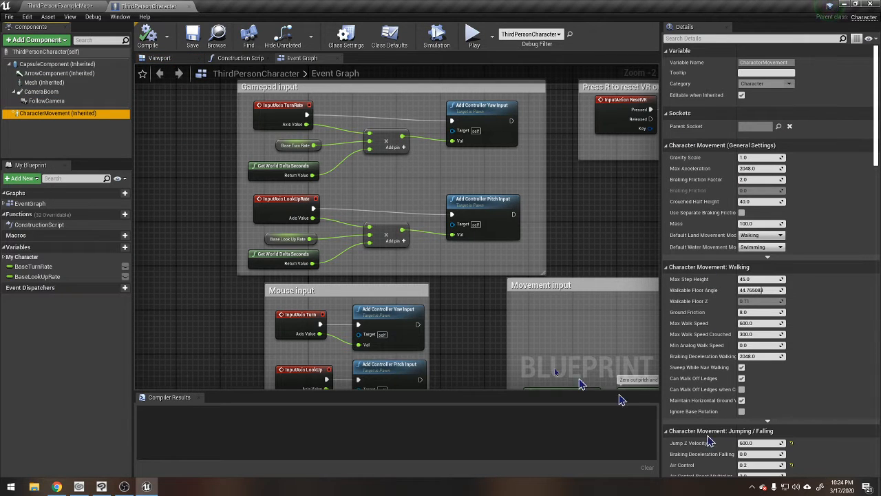
{"action": "left_click", "coordinate": [45, 102]}
{"action": "left_click", "coordinate": [41, 91]}
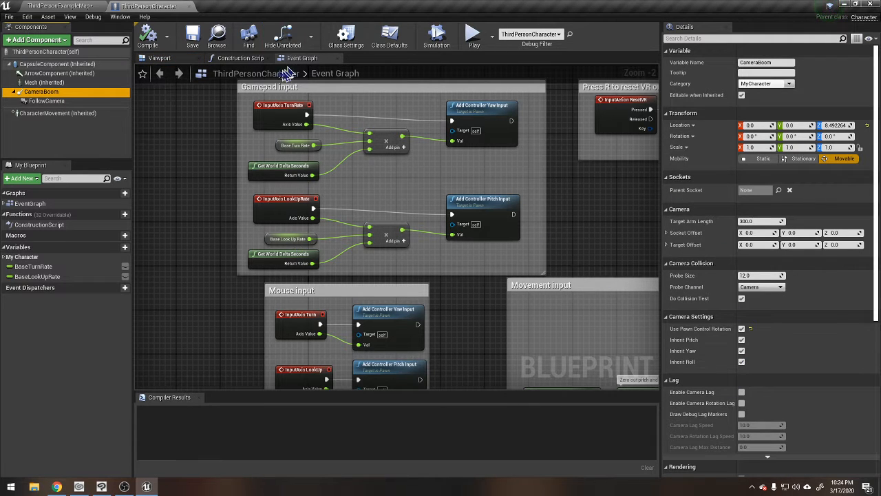
Look over the whole event graph and show the character with its camera in the blueprint's 3D viewport.
{"action": "scroll", "coordinate": [386, 232], "scroll_direction": "down", "scroll_amount": 5}
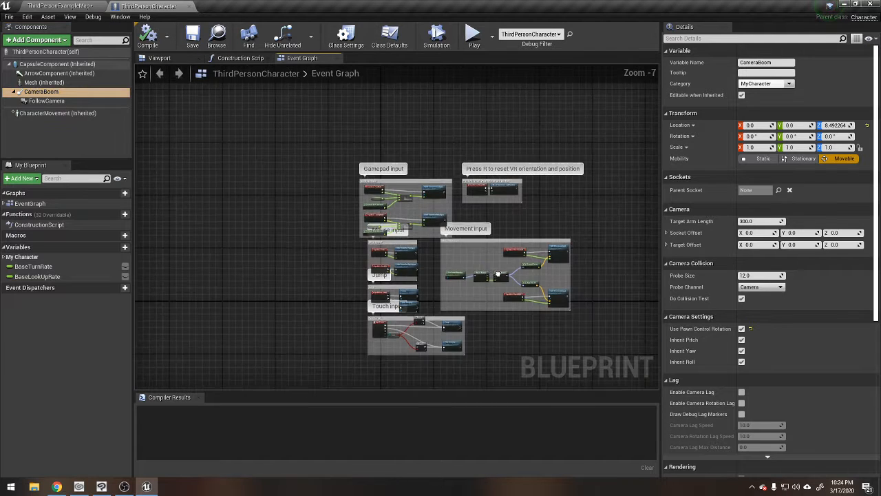
{"action": "right_click_drag", "start_coordinate": [364, 233], "coordinate": [425, 229]}
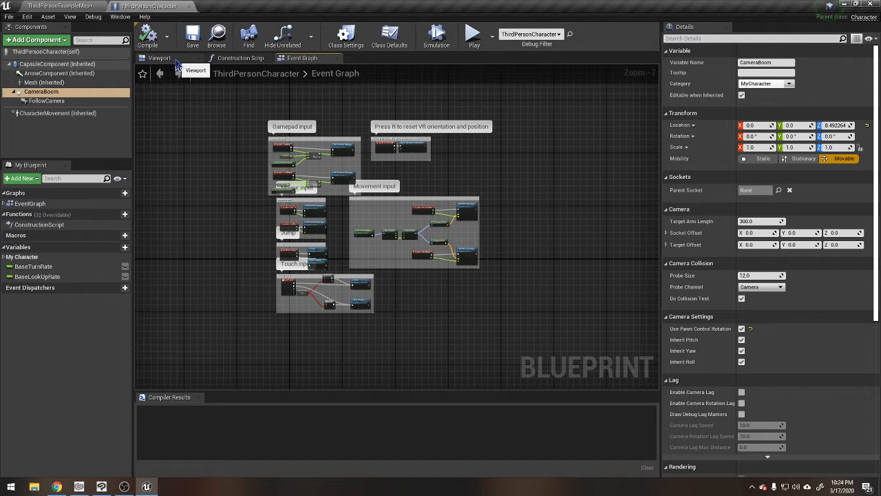
{"action": "left_click", "coordinate": [176, 61]}
{"action": "scroll", "coordinate": [451, 244], "scroll_direction": "down", "scroll_amount": 3}
{"action": "right_click_drag", "start_coordinate": [450, 244], "coordinate": [468, 265]}
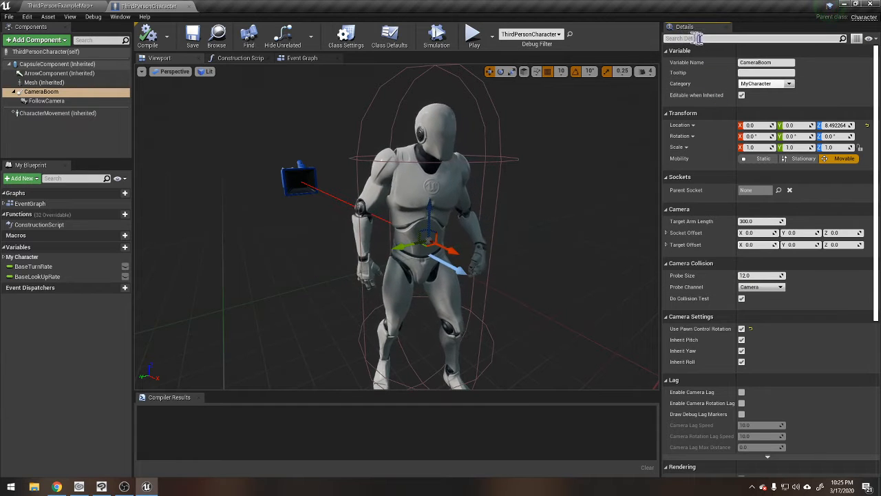
Review the CameraBoom settings and select the FollowCamera, Mesh and ArrowComponent components in turn.
{"action": "scroll", "coordinate": [723, 372], "scroll_direction": "down", "scroll_amount": 3}
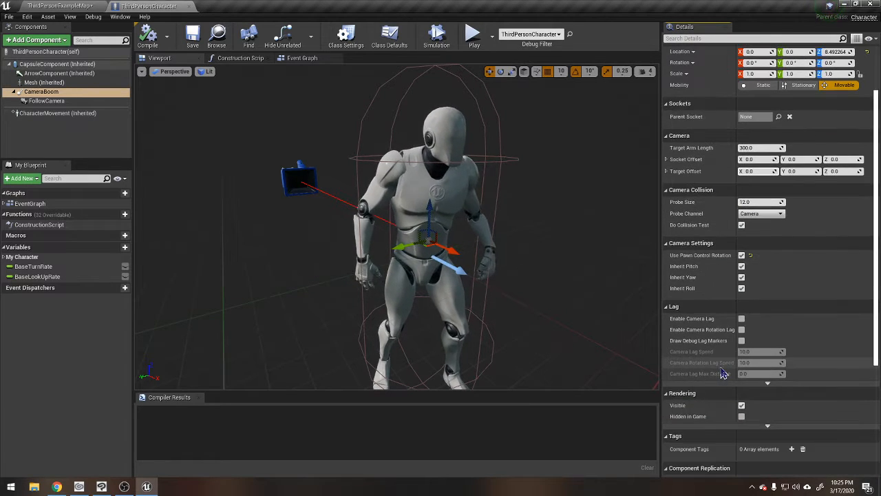
{"action": "scroll", "coordinate": [722, 373], "scroll_direction": "up", "scroll_amount": 3}
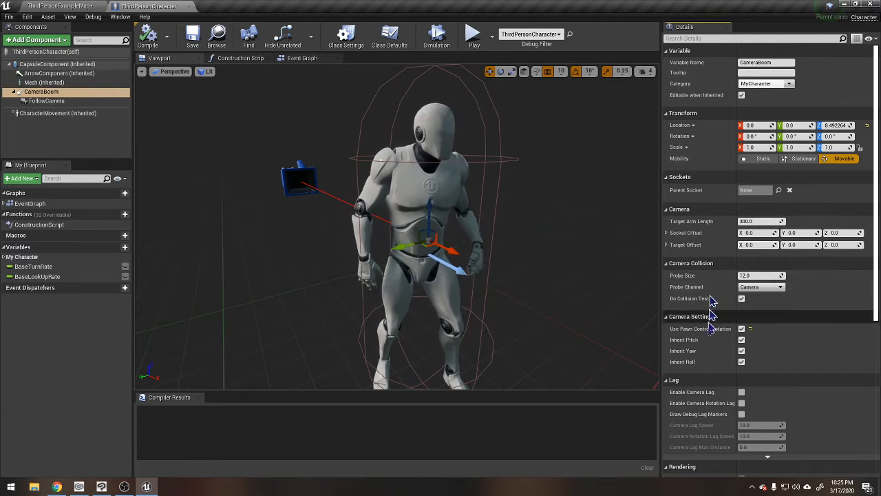
{"action": "left_click", "coordinate": [46, 100]}
{"action": "left_click", "coordinate": [46, 82]}
{"action": "left_click", "coordinate": [47, 73]}
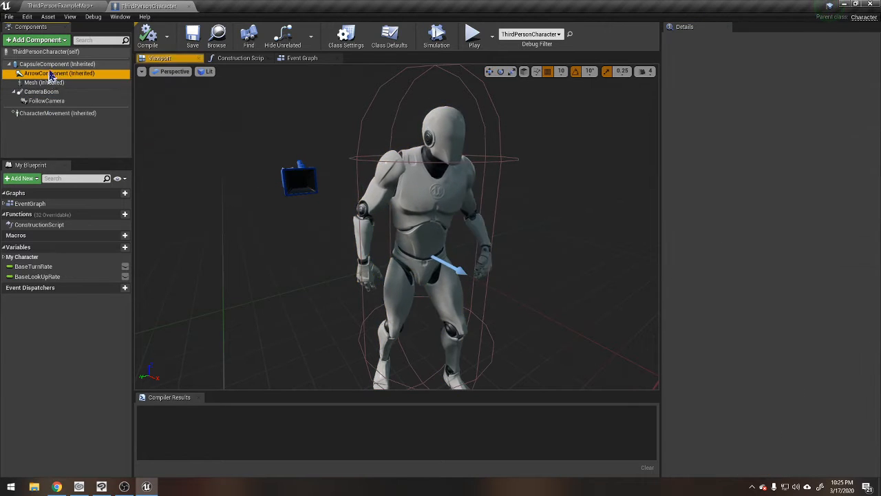
Go through the character's components from CapsuleComponent through ArrowComponent, CameraBoom and FollowCamera, ending on the CharacterMovement settings.
{"action": "left_click", "coordinate": [44, 64]}
{"action": "left_click", "coordinate": [42, 52]}
{"action": "left_click", "coordinate": [43, 64]}
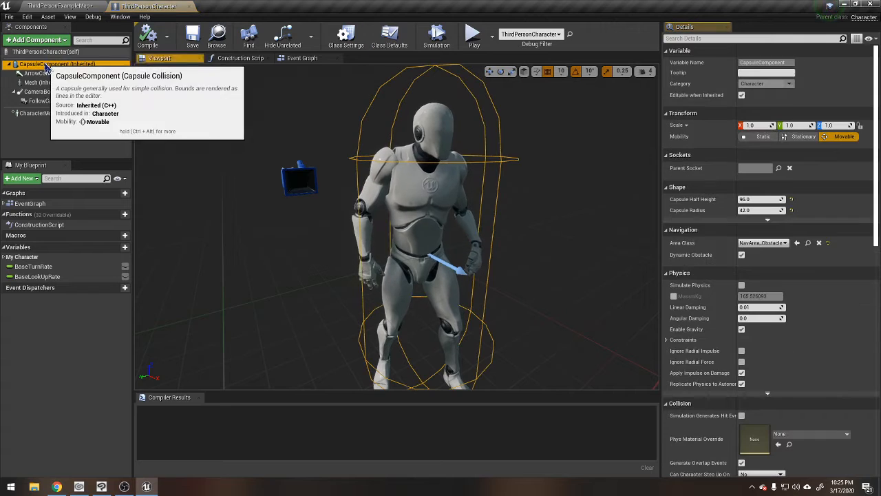
{"action": "left_click", "coordinate": [44, 83]}
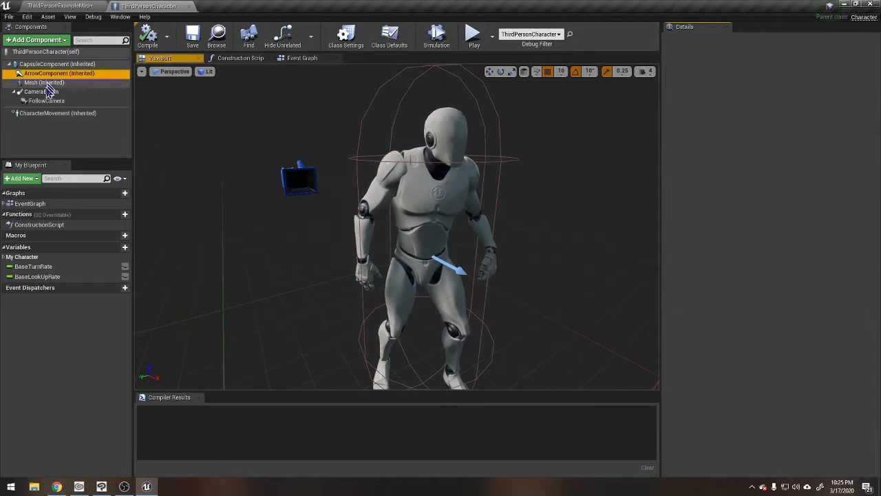
{"action": "left_click", "coordinate": [41, 91]}
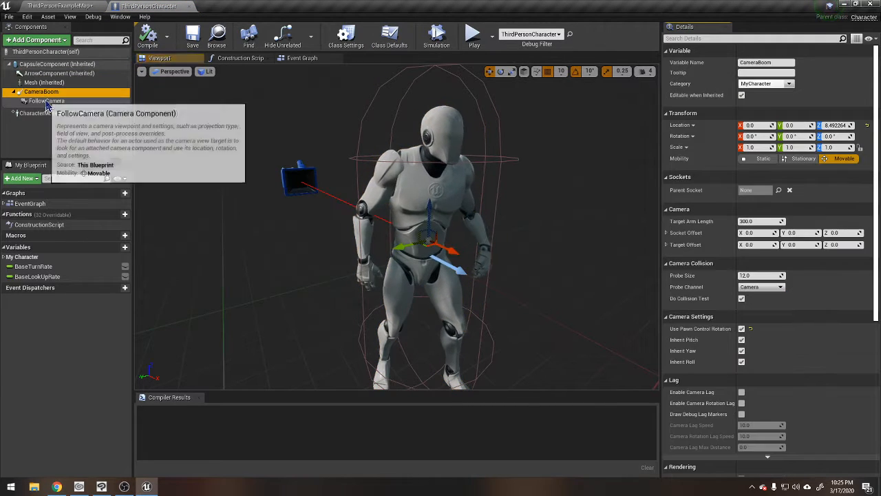
{"action": "left_click", "coordinate": [45, 100]}
{"action": "left_click", "coordinate": [46, 114]}
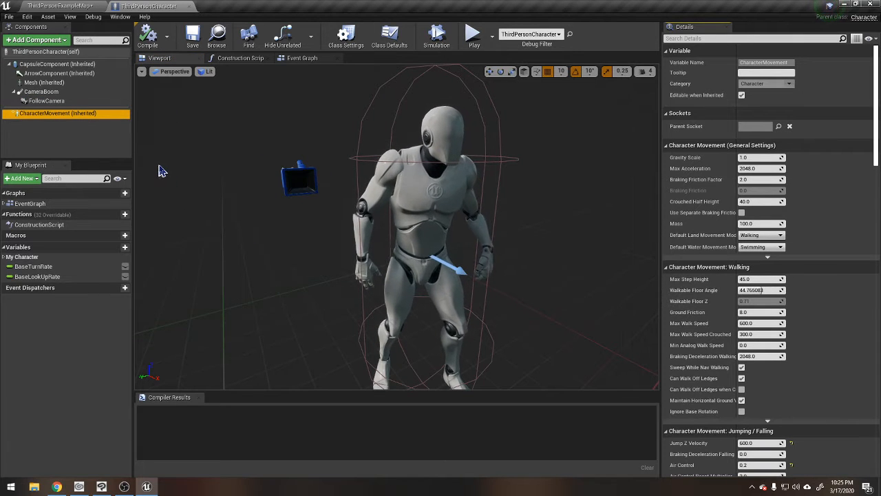
Compare the CapsuleComponent, ArrowComponent and Mesh on the character from another viewing angle, ending with CapsuleComponent selected.
{"action": "right_click_drag", "start_coordinate": [472, 276], "coordinate": [523, 276]}
{"action": "left_click", "coordinate": [61, 64]}
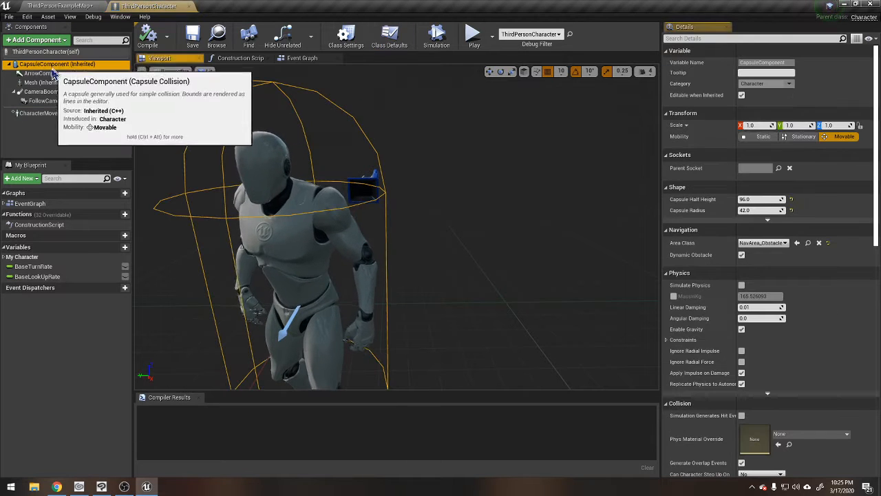
{"action": "left_click", "coordinate": [48, 74]}
{"action": "left_click", "coordinate": [45, 82]}
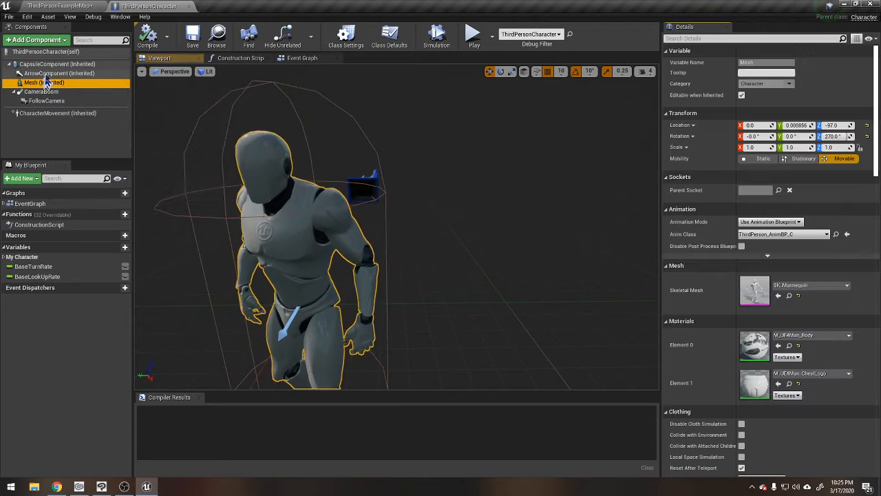
{"action": "left_click", "coordinate": [50, 73]}
{"action": "left_click", "coordinate": [54, 64]}
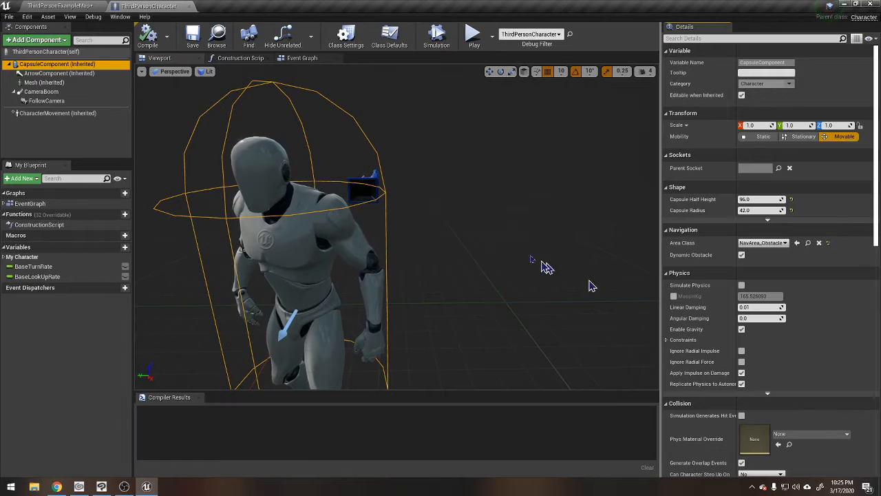
Switch to the ThirdPersonExampleMap level, select the Wall9 wall and show its details.
{"action": "left_click", "coordinate": [71, 7]}
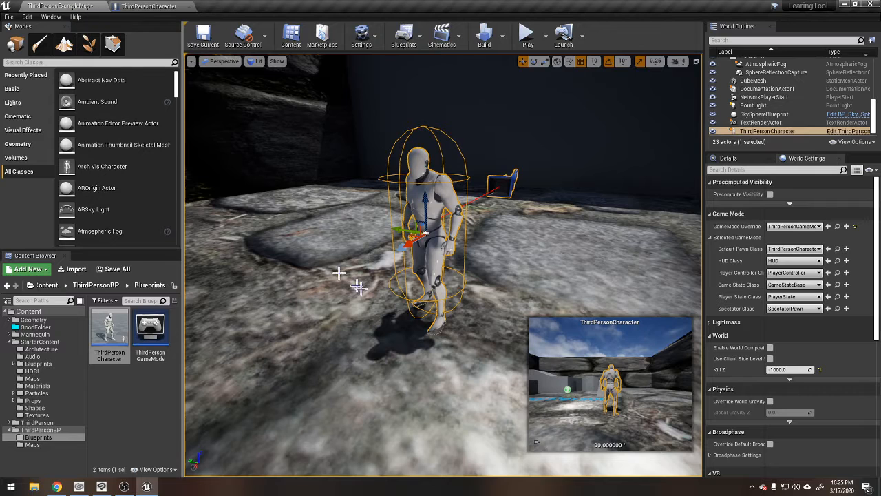
{"action": "right_click_drag", "start_coordinate": [309, 285], "coordinate": [482, 265]}
{"action": "left_click", "coordinate": [322, 133]}
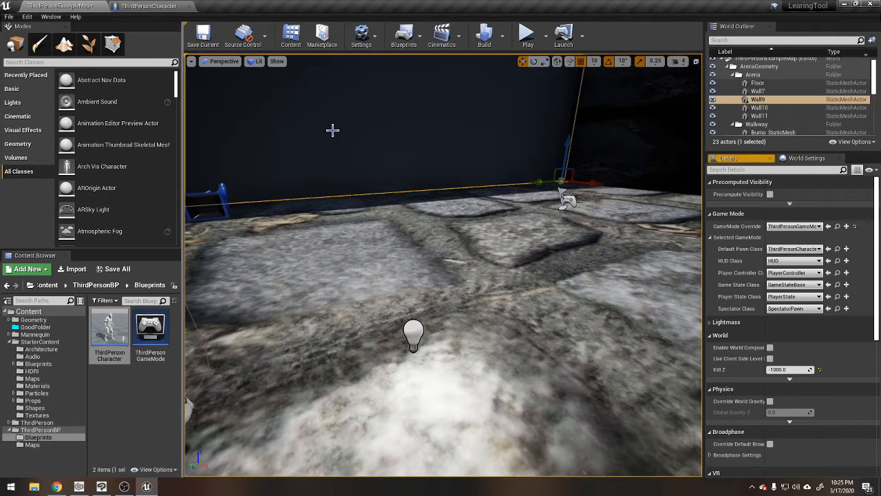
{"action": "left_click", "coordinate": [729, 159]}
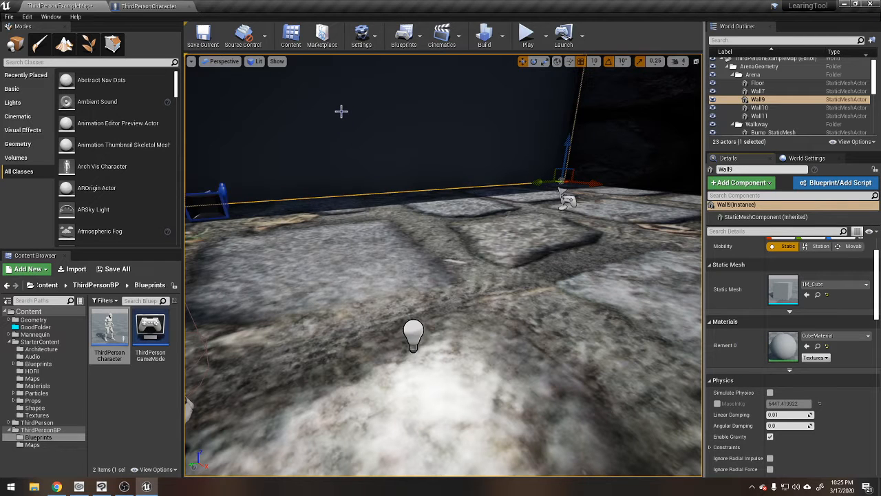
Return to the ThirdPersonCharacter blueprint, select ArrowComponent and then Mesh, and review the Mesh's animation, skeletal mesh and material settings.
{"action": "left_click", "coordinate": [149, 6]}
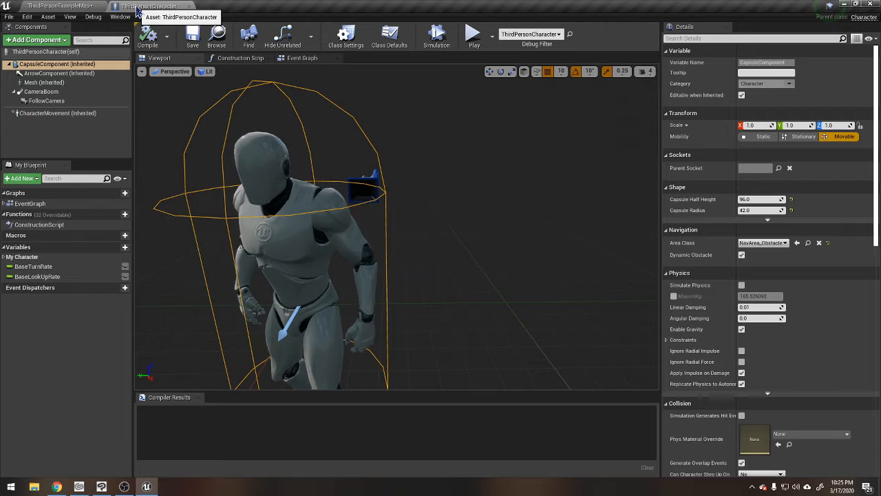
{"action": "left_click", "coordinate": [48, 73]}
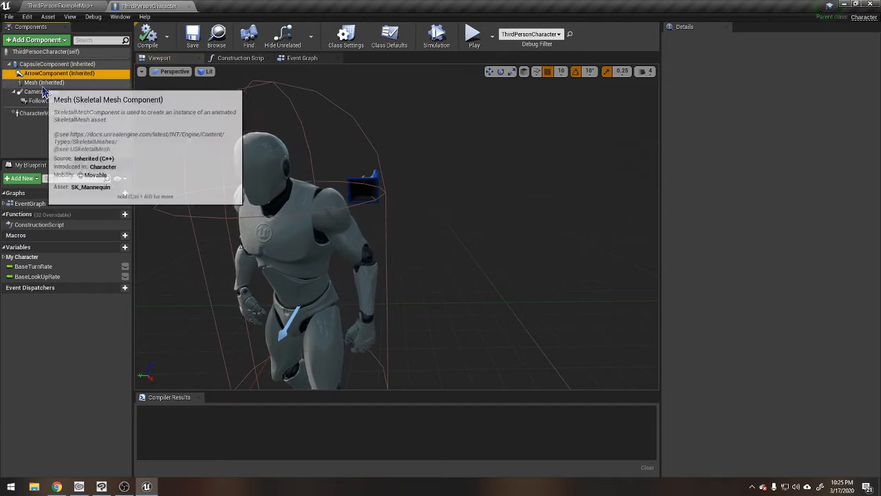
{"action": "left_click", "coordinate": [42, 83]}
{"action": "scroll", "coordinate": [790, 338], "scroll_direction": "down", "scroll_amount": 2}
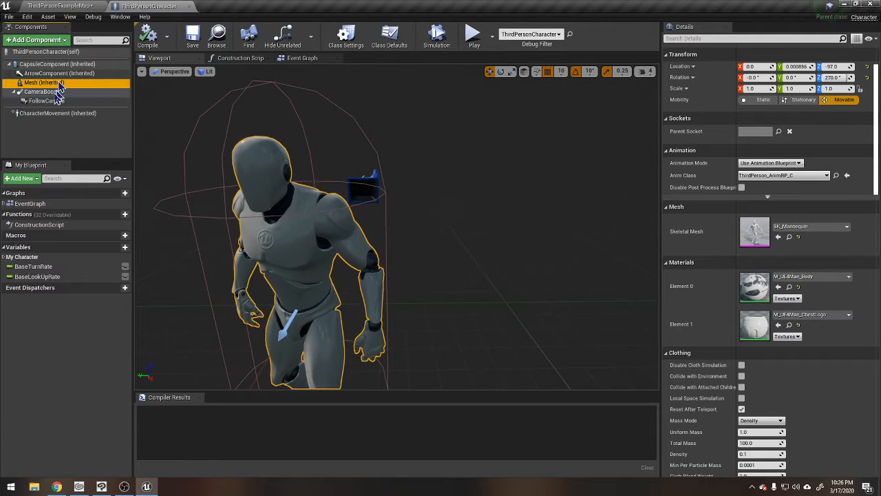
Examine the character mesh's head and shoulders up close in the blueprint's 3D viewport.
{"action": "mouse_move", "coordinate": [33, 86]}
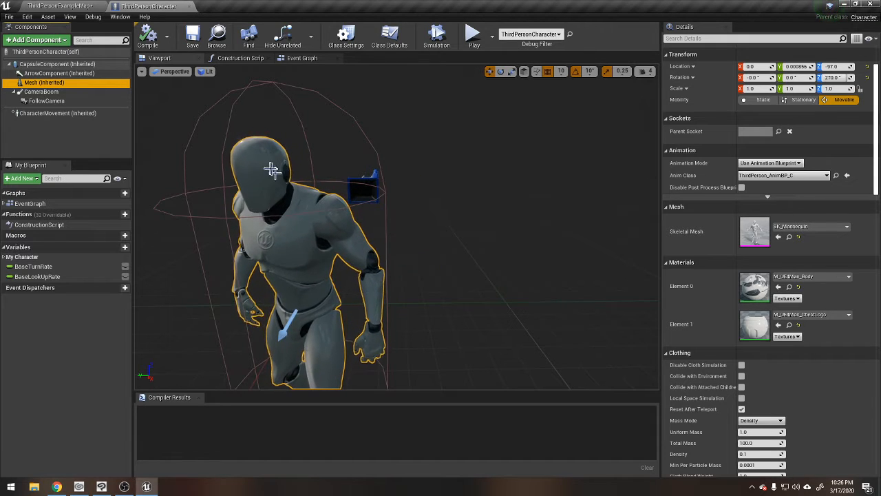
{"action": "scroll", "coordinate": [292, 213], "scroll_direction": "up", "scroll_amount": 5}
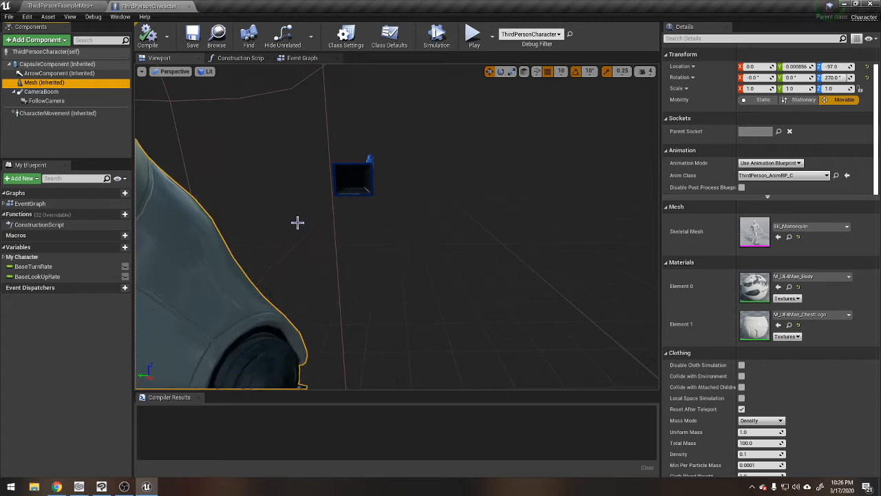
{"action": "right_click_drag", "start_coordinate": [297, 223], "coordinate": [165, 221]}
{"action": "key", "text": "d"}
{"action": "key", "text": "e"}
{"action": "right_click_drag", "start_coordinate": [358, 230], "coordinate": [490, 243]}
{"action": "key", "text": "a"}
{"action": "key", "text": "s"}
{"action": "key", "text": "w"}
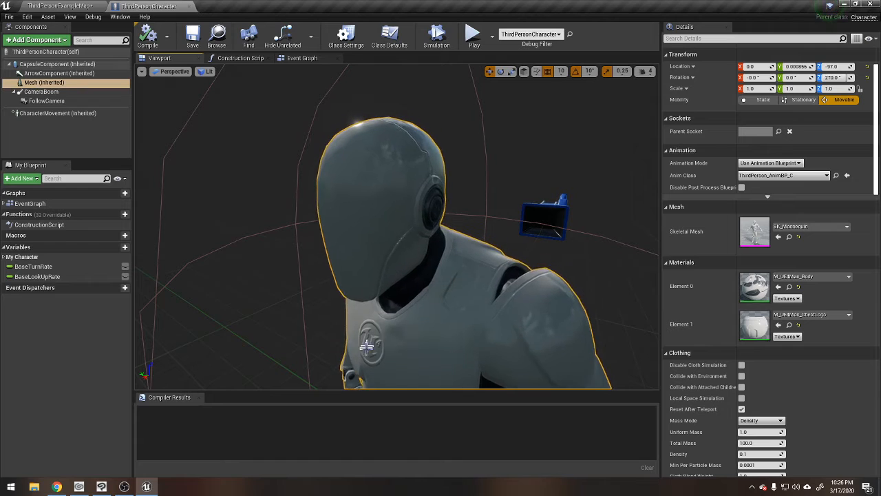
Inspect the chest logo and the Mesh's skeletal mesh and material settings, ending with a wider view of the character.
{"action": "right_click_drag", "start_coordinate": [369, 329], "coordinate": [439, 259]}
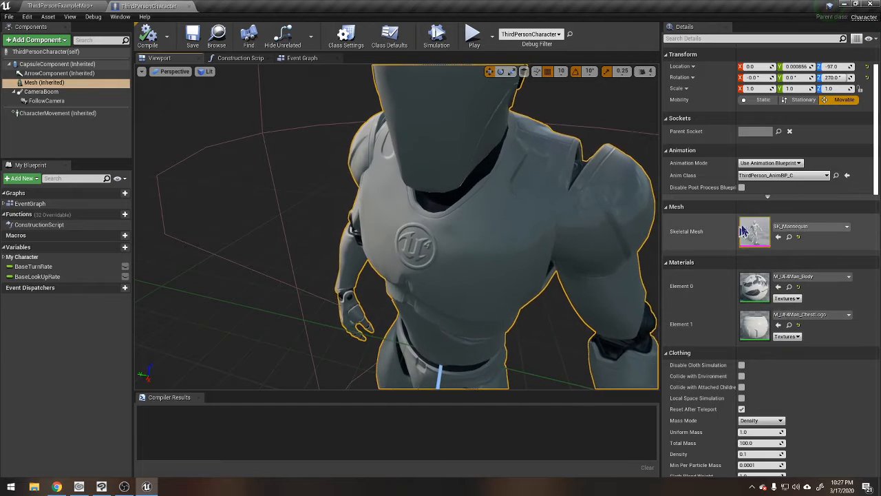
{"action": "scroll", "coordinate": [712, 245], "scroll_direction": "up", "scroll_amount": 1}
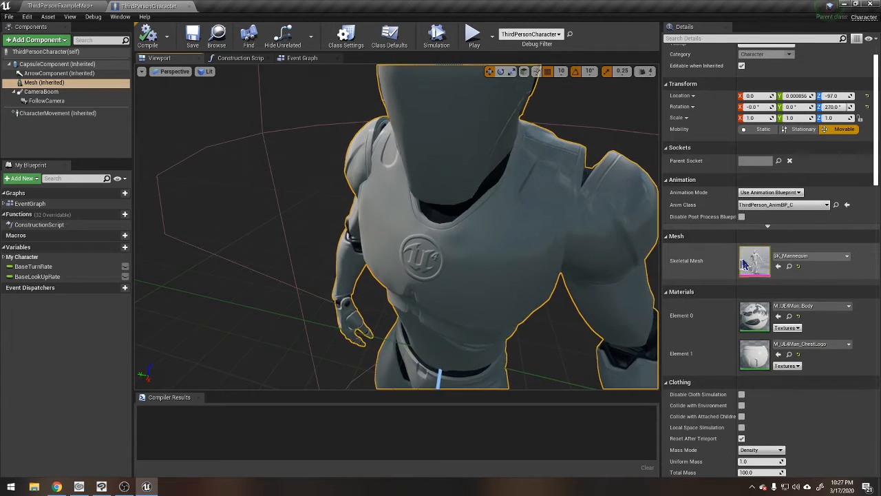
{"action": "scroll", "coordinate": [730, 255], "scroll_direction": "up", "scroll_amount": 1}
{"action": "right_click_drag", "start_coordinate": [413, 213], "coordinate": [517, 155]}
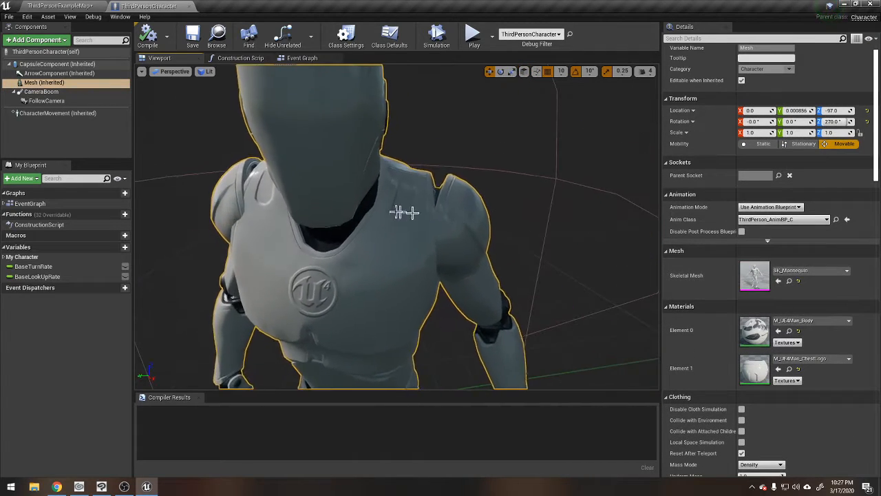
{"action": "scroll", "coordinate": [365, 215], "scroll_direction": "down", "scroll_amount": 5}
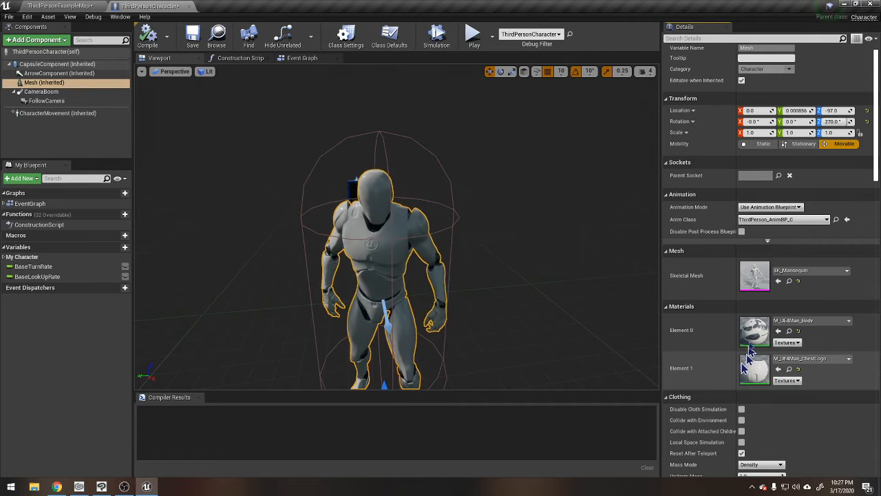
Locate the Mesh's Element 1 material in the Content Browser, show the Wall9 actor's context options, and return to the ThirdPersonCharacter blueprint.
{"action": "left_click", "coordinate": [790, 369]}
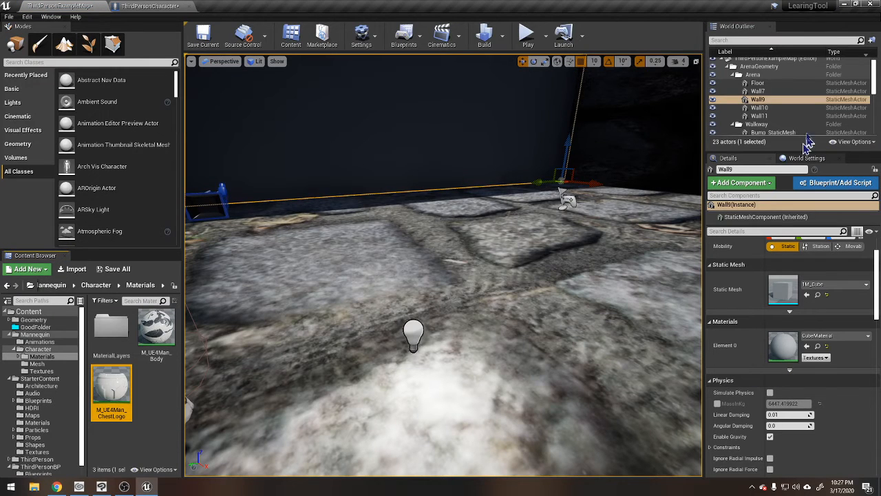
{"action": "right_click", "coordinate": [754, 99]}
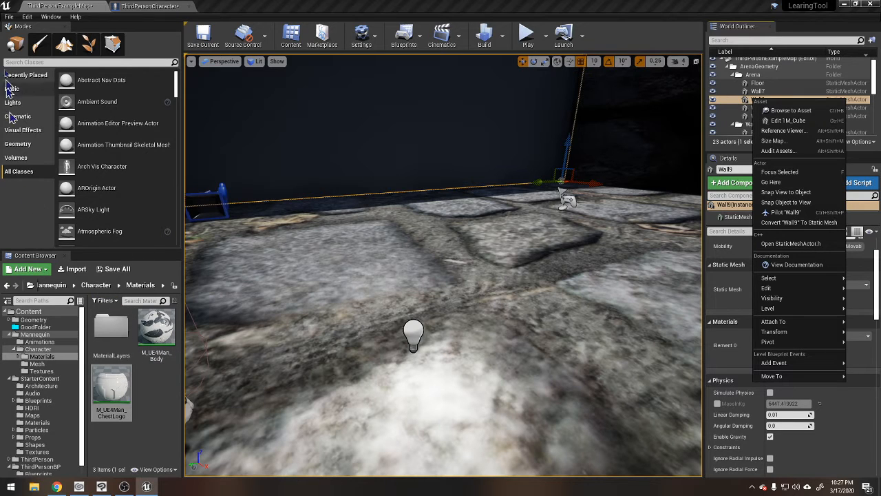
{"action": "left_click", "coordinate": [146, 8]}
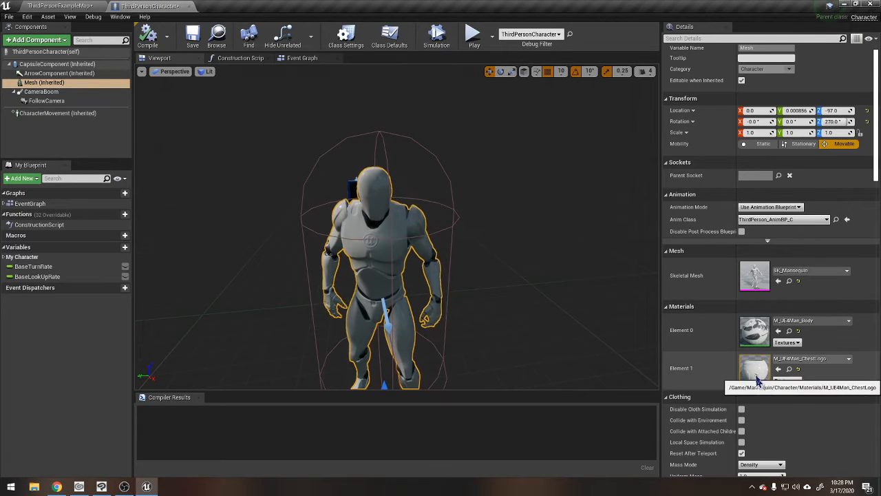
In the level editor's Content Browser, open the StarterContent Materials folder and select M_Metal_Burnished_Steel.
{"action": "left_click", "coordinate": [65, 6]}
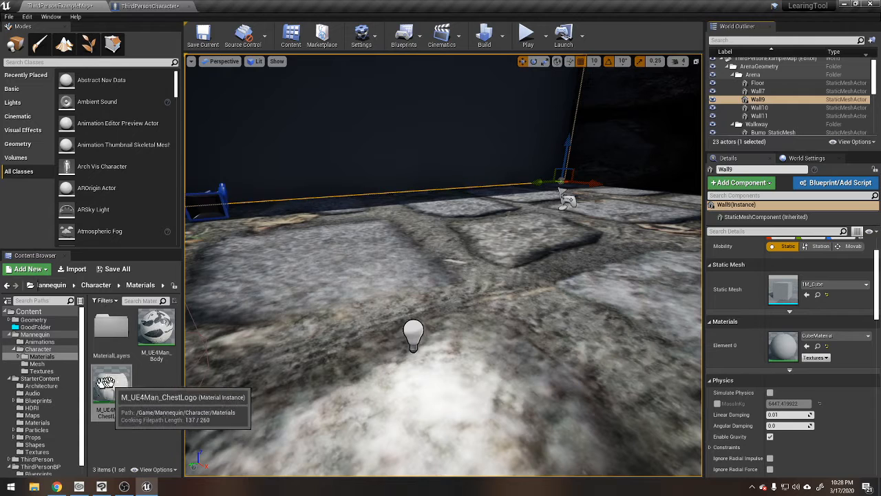
{"action": "left_click", "coordinate": [46, 381]}
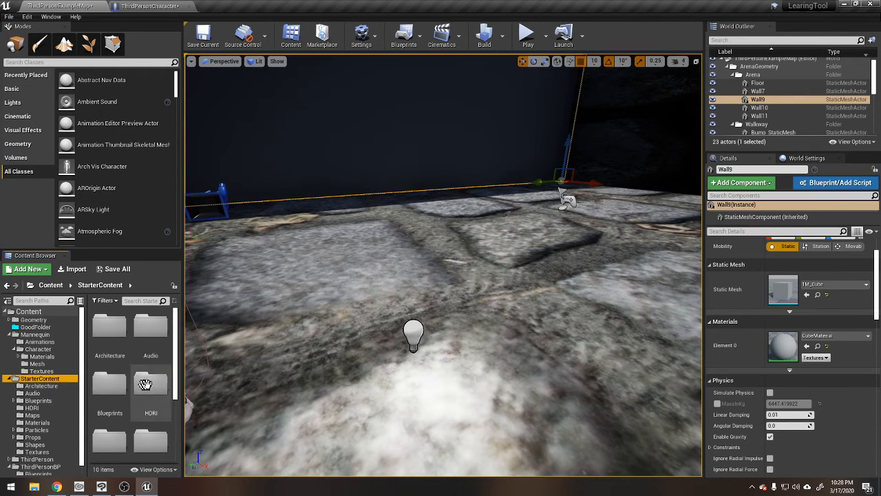
{"action": "scroll", "coordinate": [145, 384], "scroll_direction": "down", "scroll_amount": 3}
{"action": "double_click", "coordinate": [151, 317]}
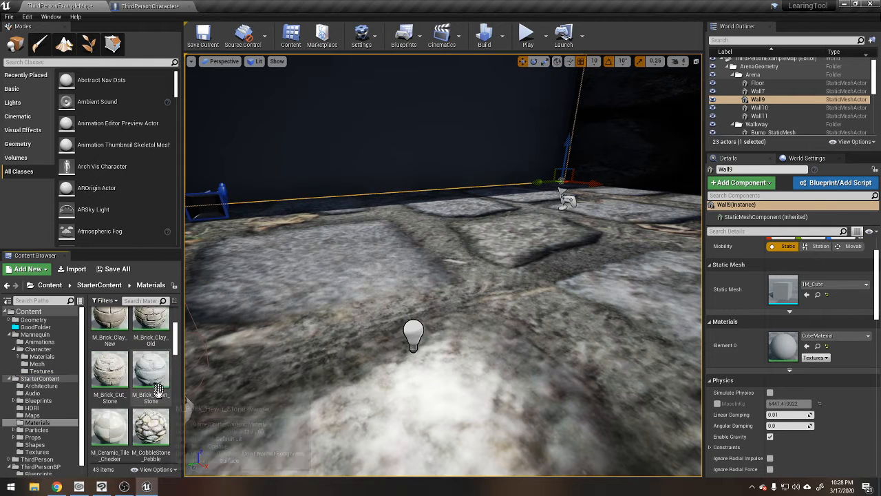
{"action": "scroll", "coordinate": [158, 416], "scroll_direction": "down", "scroll_amount": 10}
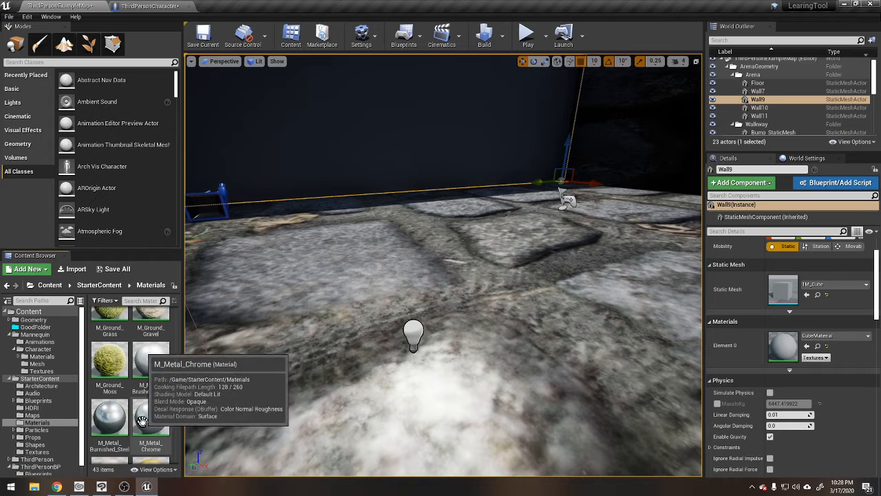
{"action": "scroll", "coordinate": [153, 409], "scroll_direction": "down", "scroll_amount": 2}
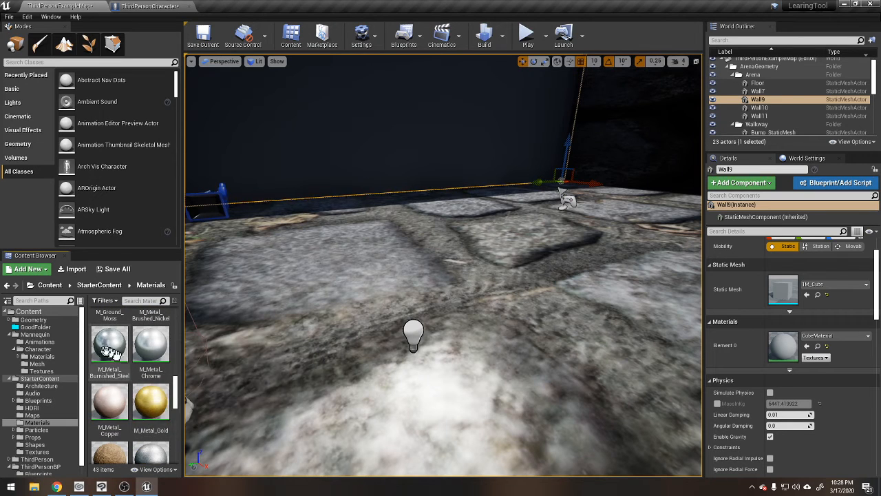
{"action": "left_click", "coordinate": [119, 377]}
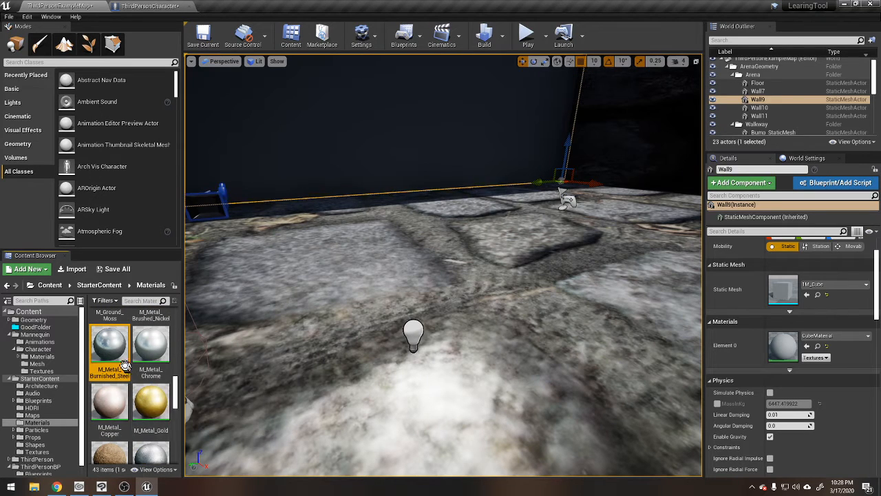
{"action": "left_click", "coordinate": [141, 350]}
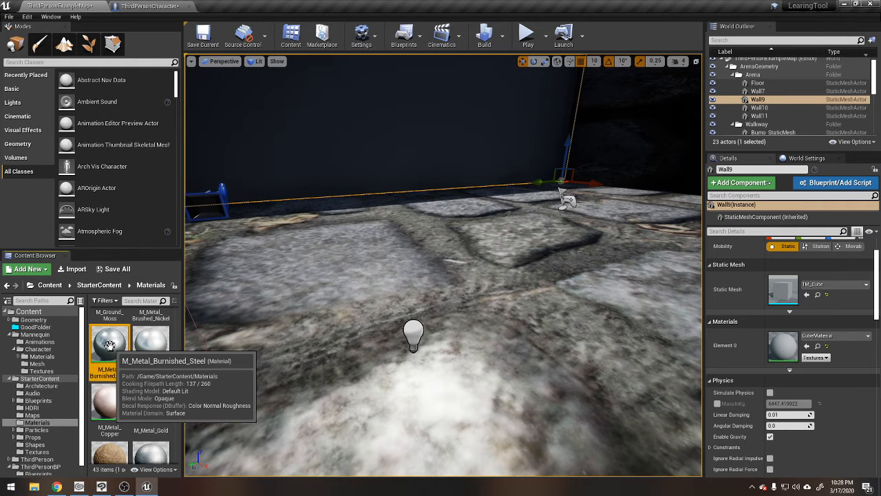
Apply M_Metal_Burnished_Steel to the character Mesh's material Element 1 and Element 0, view the character, and return to the level's material folder.
{"action": "left_click", "coordinate": [157, 11]}
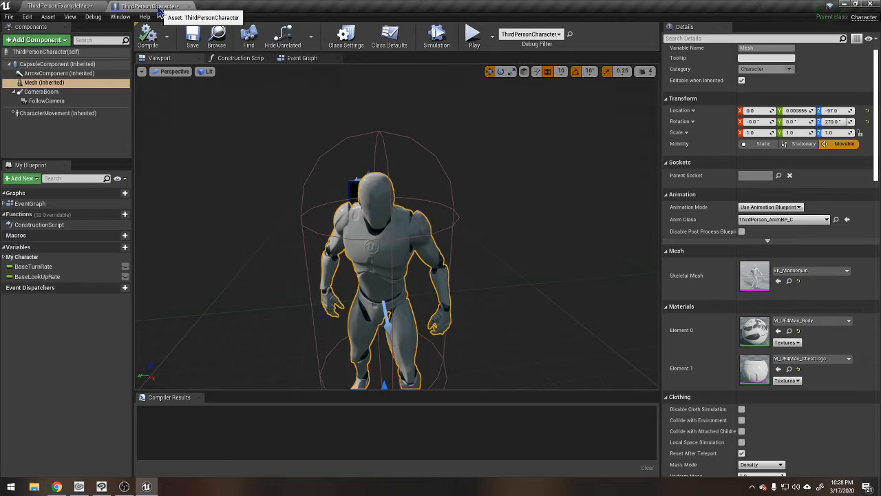
{"action": "left_click", "coordinate": [779, 370]}
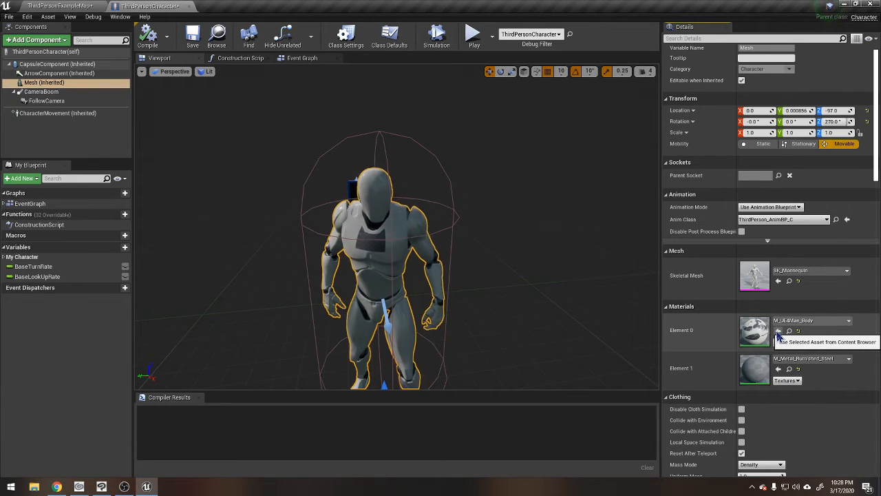
{"action": "left_click", "coordinate": [779, 332]}
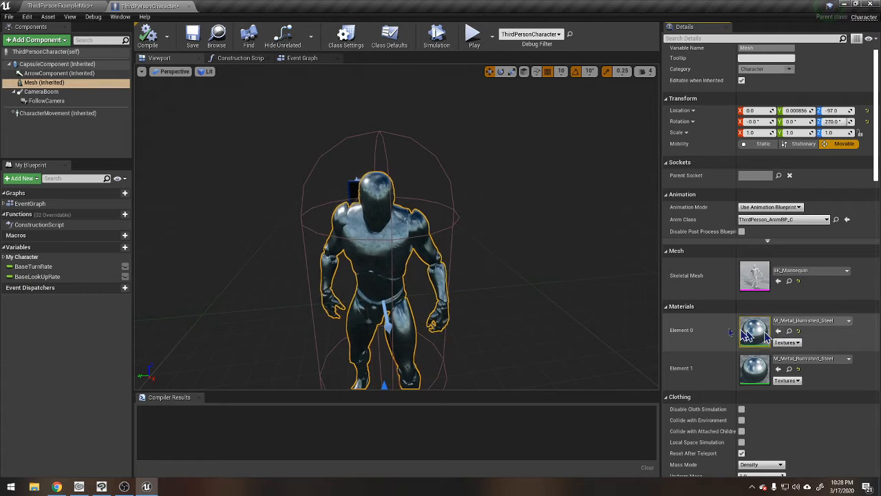
{"action": "middle_click_drag", "start_coordinate": [508, 235], "coordinate": [509, 384]}
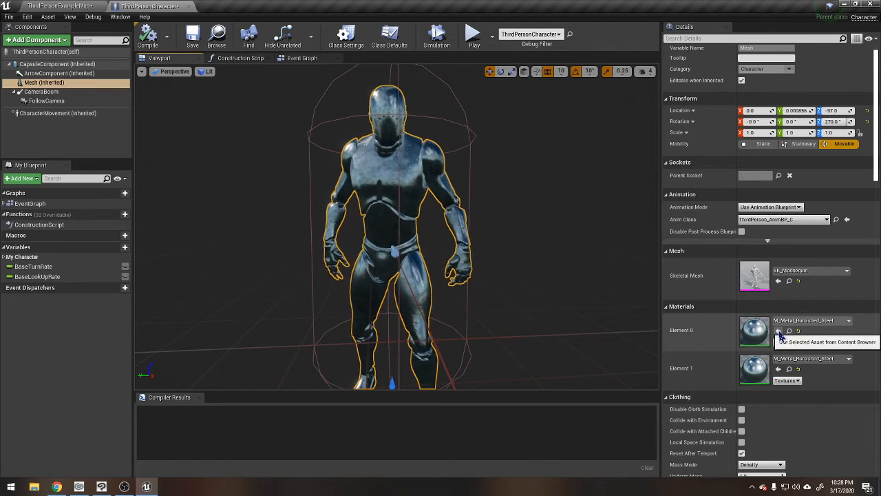
{"action": "left_click", "coordinate": [79, 8]}
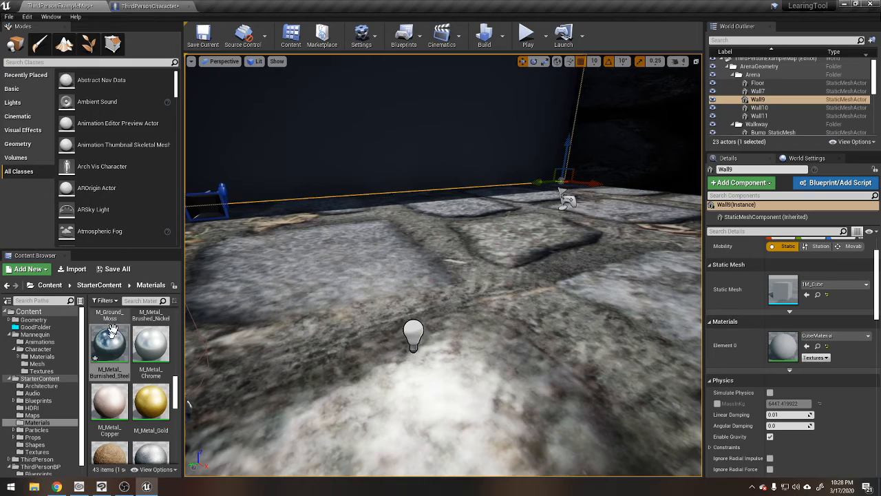
Select M_Metal_Chrome in the level's Materials folder, and browse the materials available for the character Mesh's Element 0 in the ThirdPersonCharacter blueprint.
{"action": "left_click", "coordinate": [153, 350]}
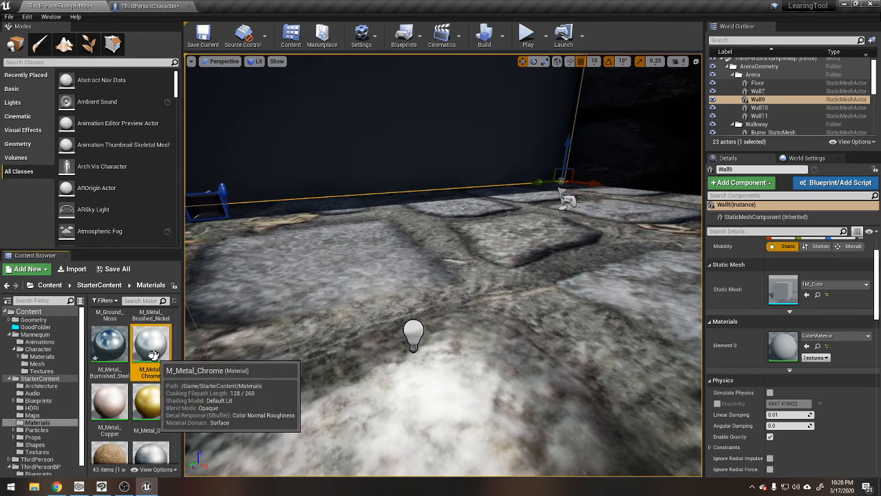
{"action": "left_click", "coordinate": [149, 9]}
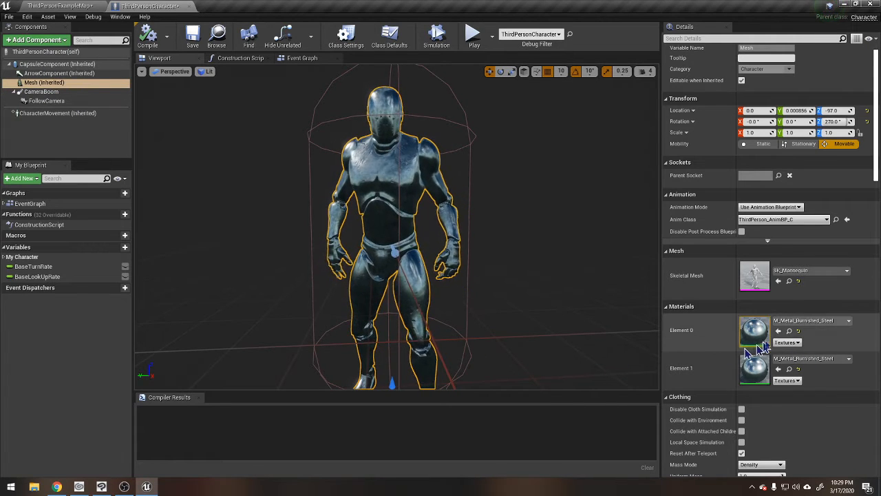
{"action": "left_click", "coordinate": [837, 321]}
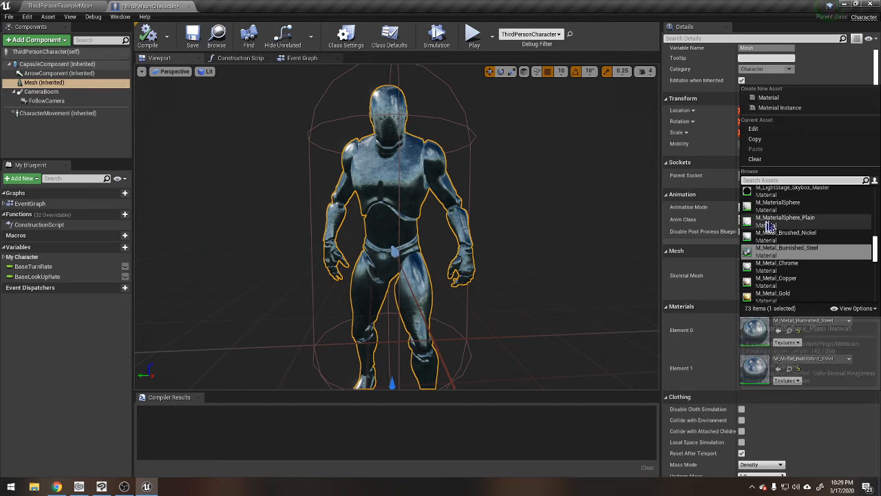
{"action": "scroll", "coordinate": [791, 221], "scroll_direction": "down", "scroll_amount": 2}
{"action": "scroll", "coordinate": [792, 221], "scroll_direction": "down", "scroll_amount": 6}
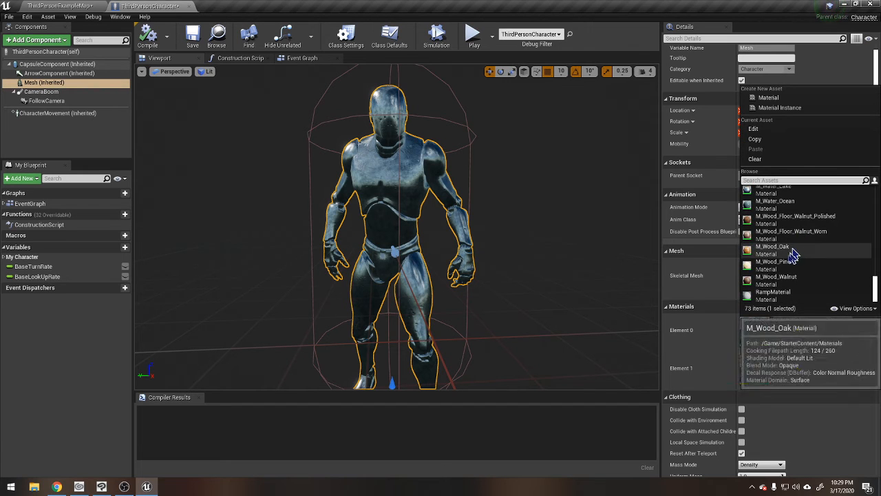
{"action": "scroll", "coordinate": [770, 295], "scroll_direction": "up", "scroll_amount": 7}
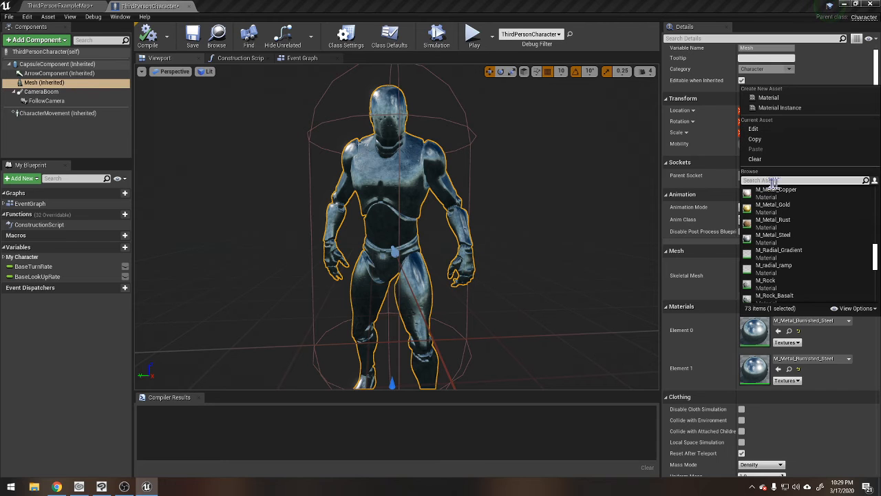
Try to bring M_Metal_Chrome from the level's Materials folder into the ThirdPersonCharacter blueprint, and return to the level editor.
{"action": "left_click", "coordinate": [76, 7]}
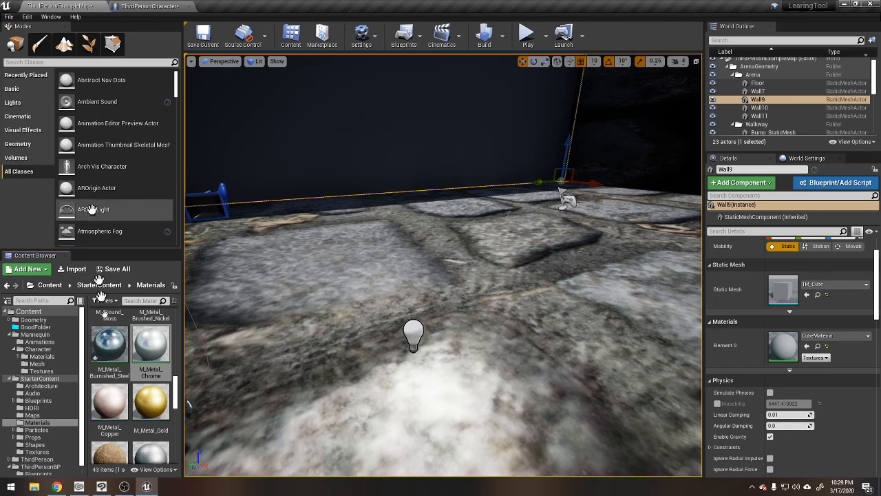
{"action": "left_click_drag", "start_coordinate": [158, 356], "coordinate": [701, 338]}
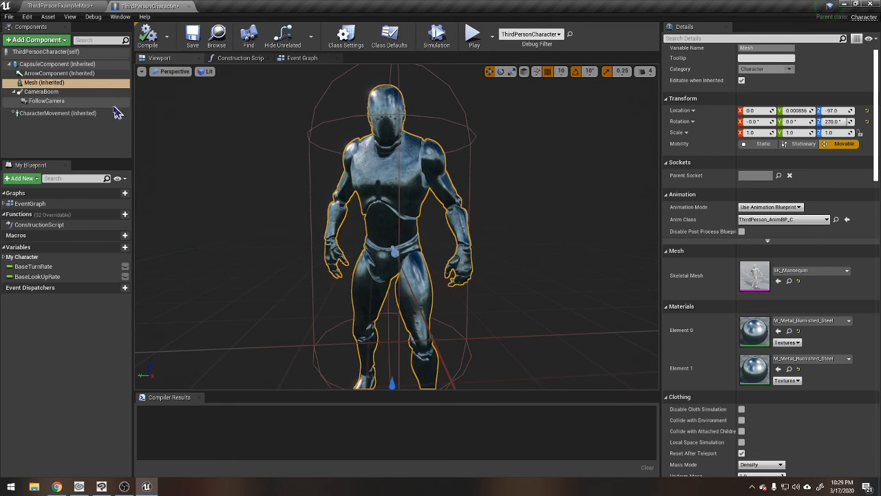
{"action": "left_click", "coordinate": [60, 6]}
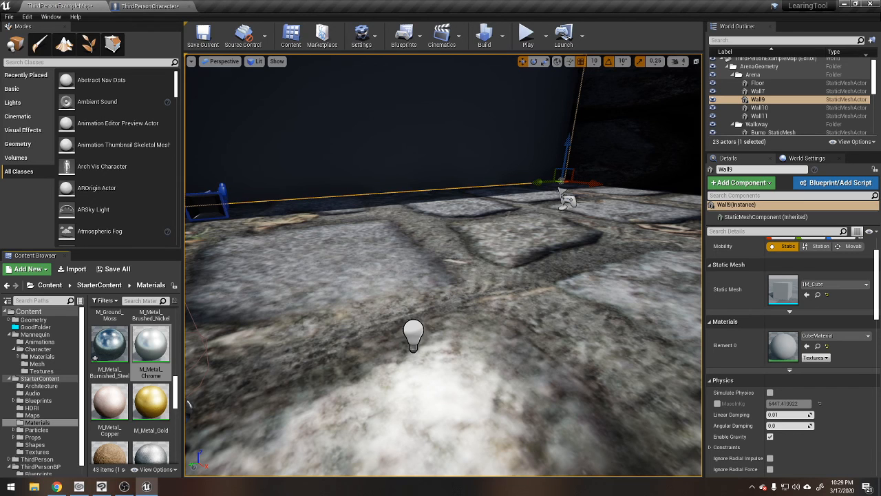